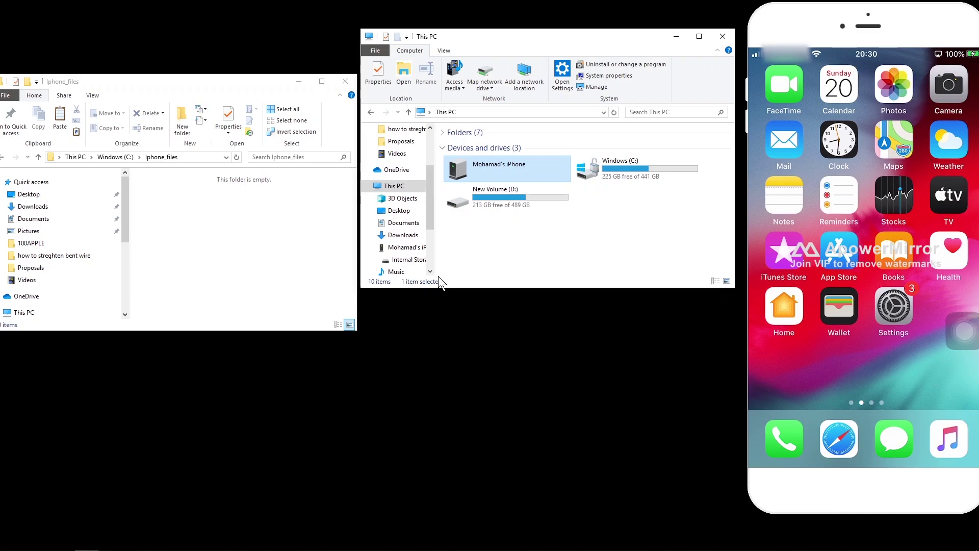
Open the iPhone's Internal Storage > DCIM > 102APPLE and drag IMG_2512.MOV into Iphone_files, which fails.
double_click(516, 164)
double_click(487, 147)
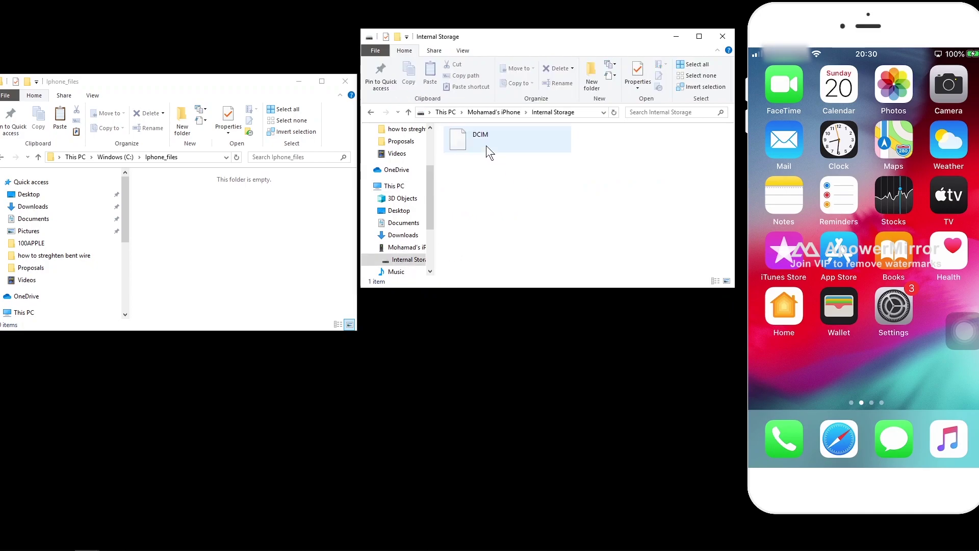
double_click(473, 148)
double_click(473, 170)
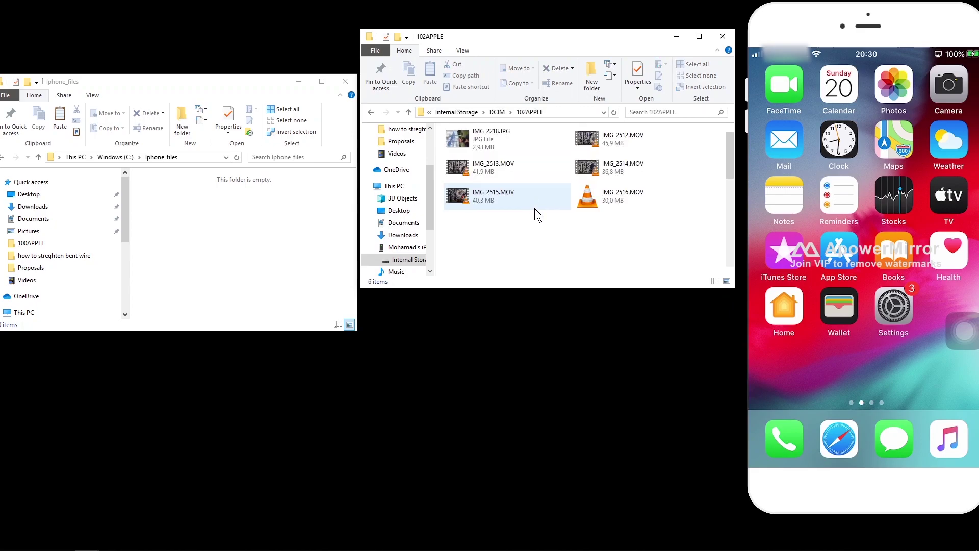
left_click(610, 212)
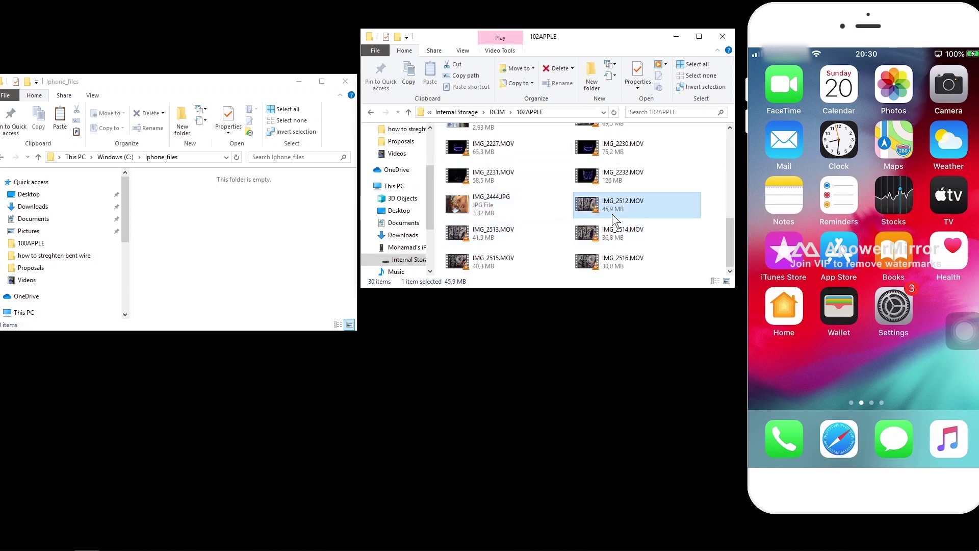
left_click_drag(610, 210, 182, 249)
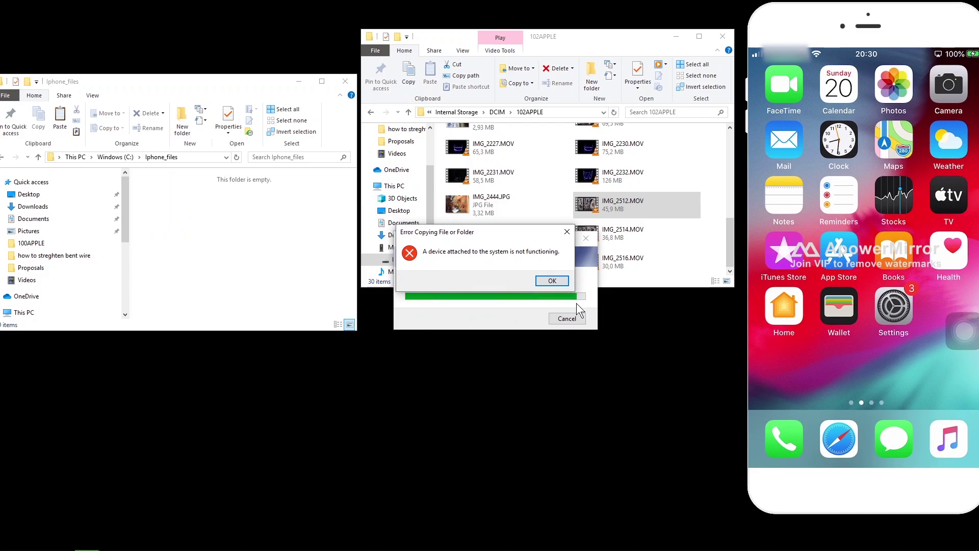
Dismiss the copy error and switch the iPhone's Photos transfer option to Keep Originals.
left_click(561, 281)
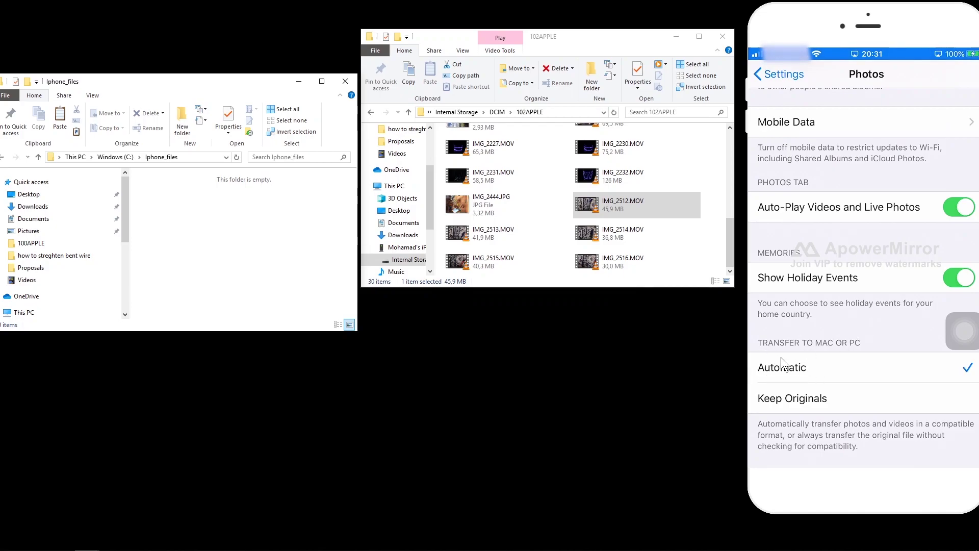
left_click(787, 404)
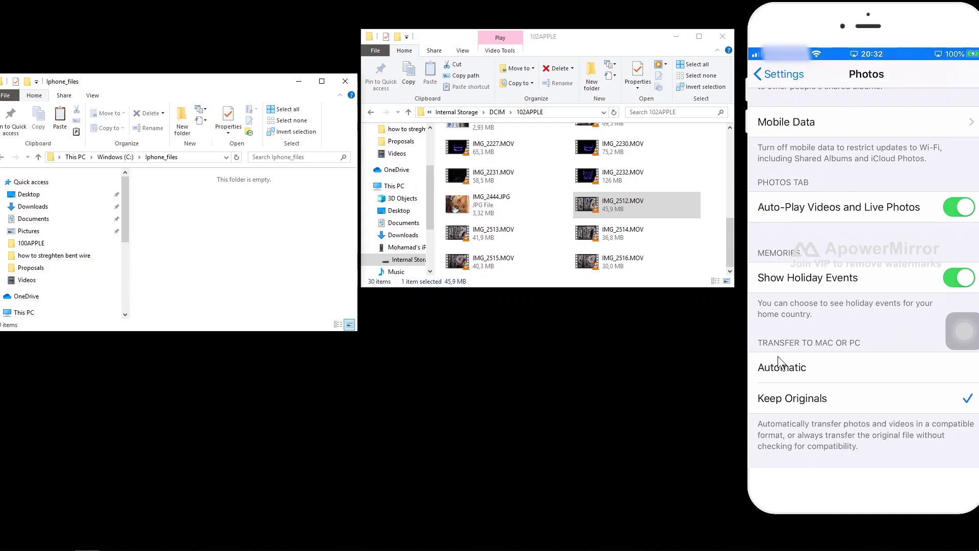
left_click(608, 44)
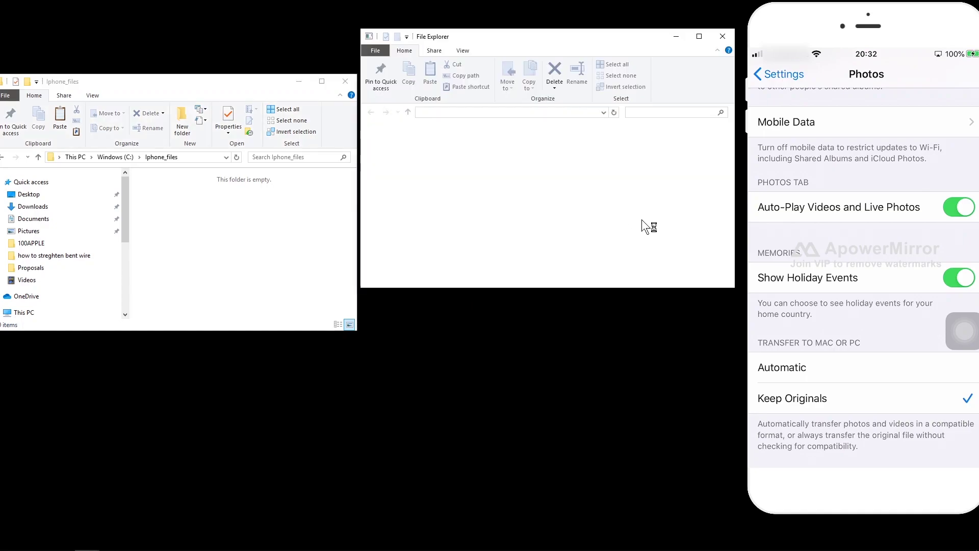
Reopen Internal Storage > DCIM > 102APPLE and copy IMG_2512.MOV (20,8 MB) into Iphone_files.
left_click(494, 145)
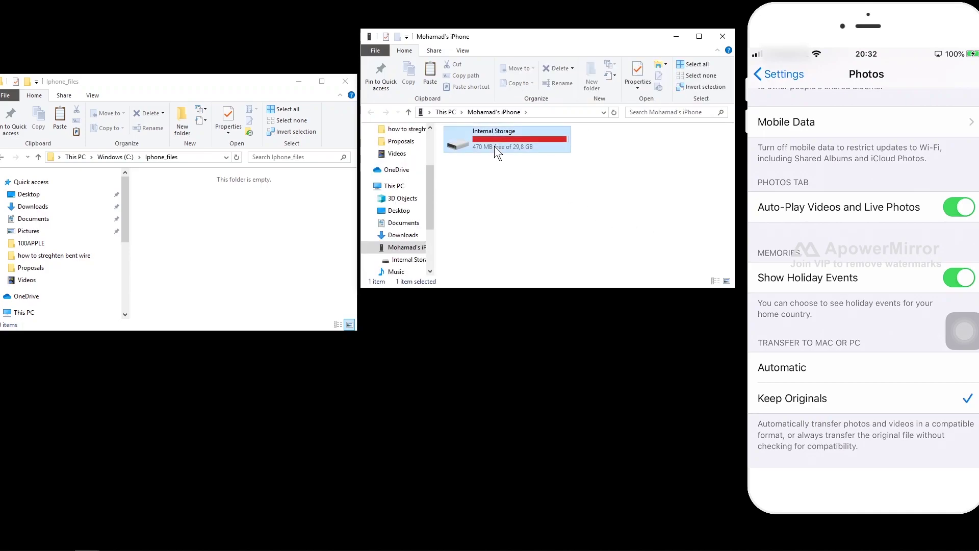
double_click(494, 146)
double_click(485, 143)
double_click(485, 143)
left_click(371, 112)
double_click(486, 182)
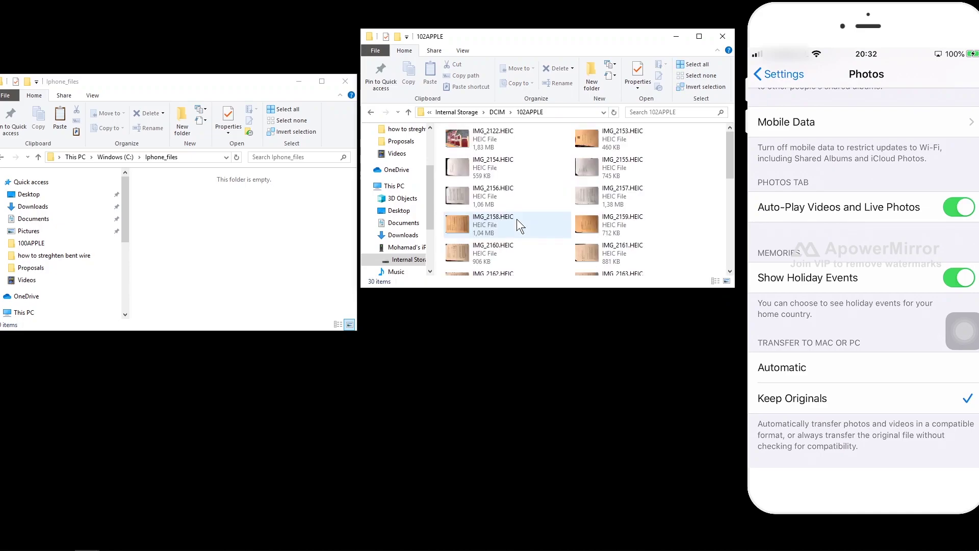
scroll(518, 220, "down", 5)
left_click(627, 215)
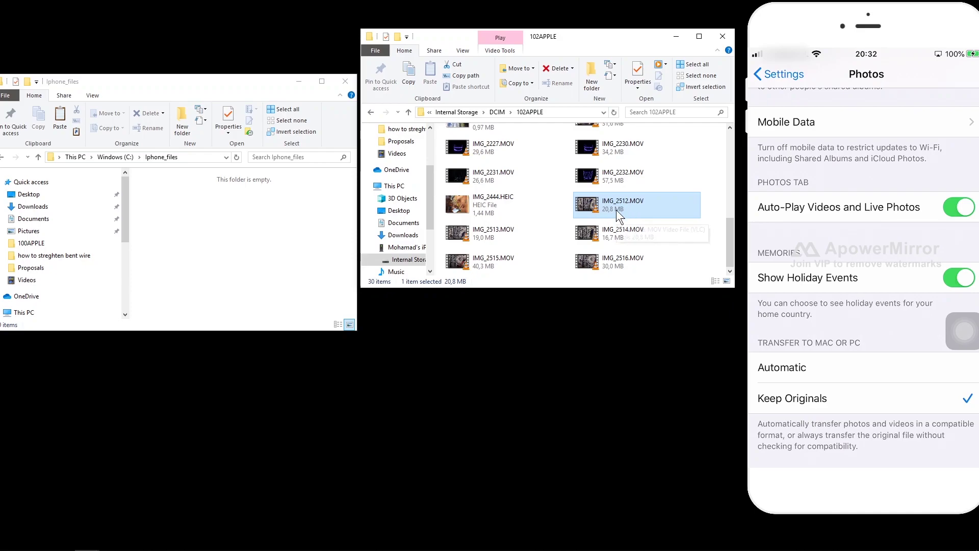
left_click_drag(612, 210, 215, 253)
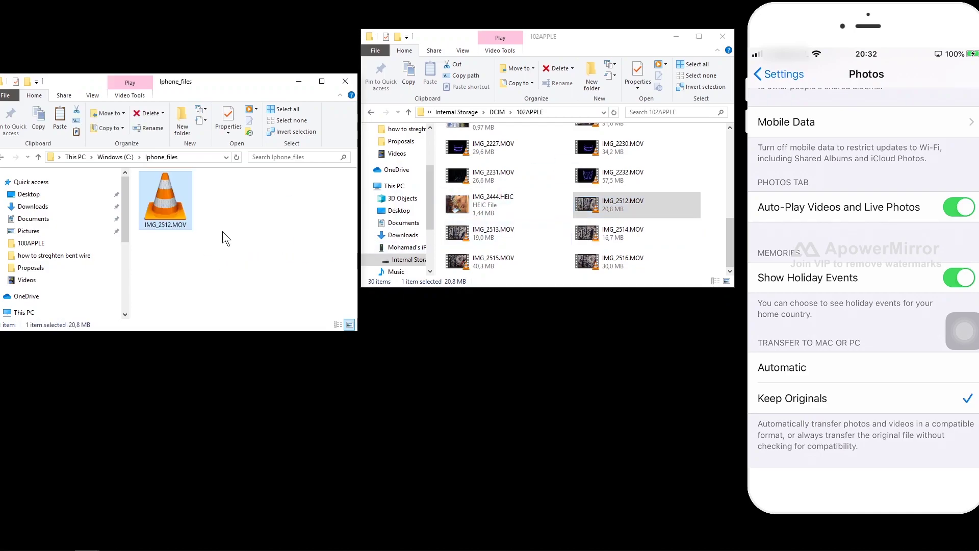
Import IMG_2512.MOV into Premiere Pro and place it on the timeline as a new sequence.
left_click(262, 537)
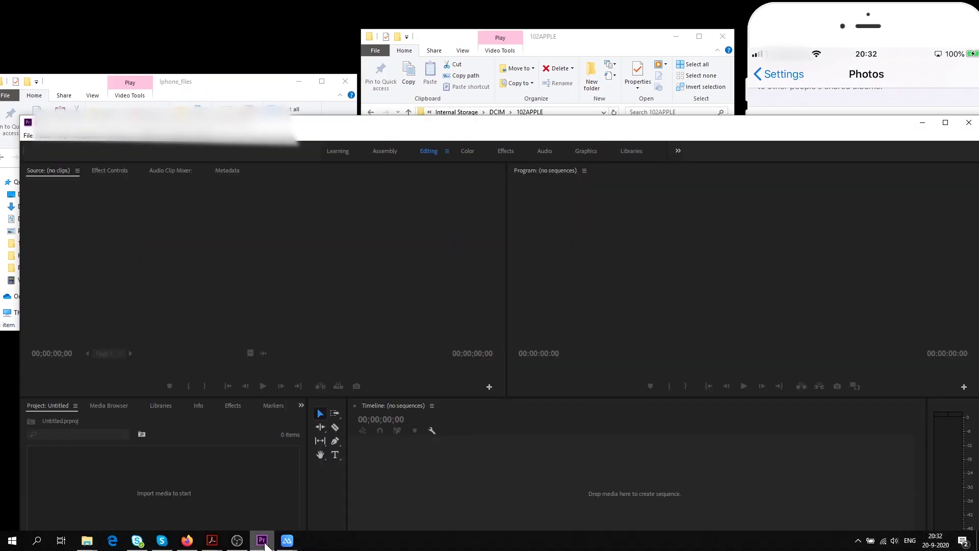
left_click_drag(461, 120, 574, 49)
left_click_drag(165, 201, 415, 446)
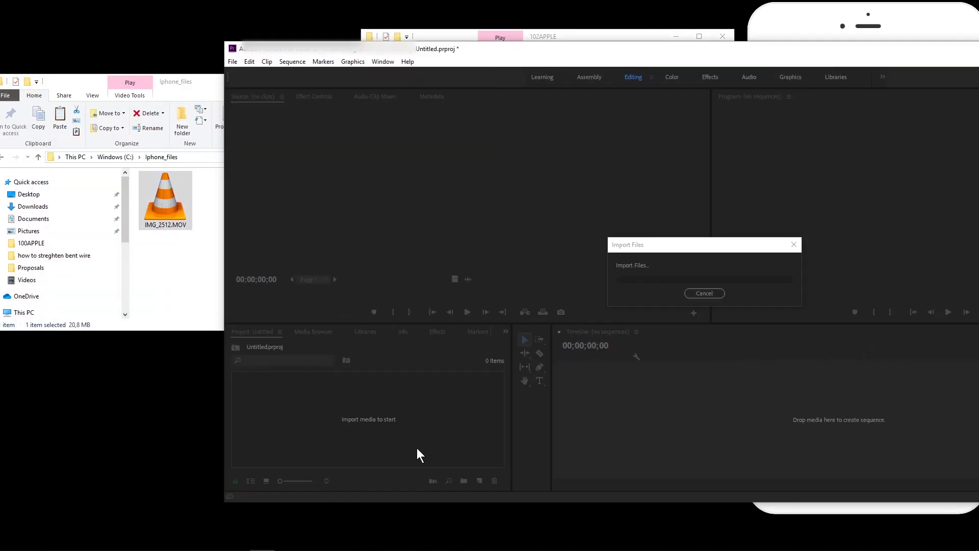
left_click_drag(301, 409, 673, 437)
left_click_drag(726, 48, 518, 41)
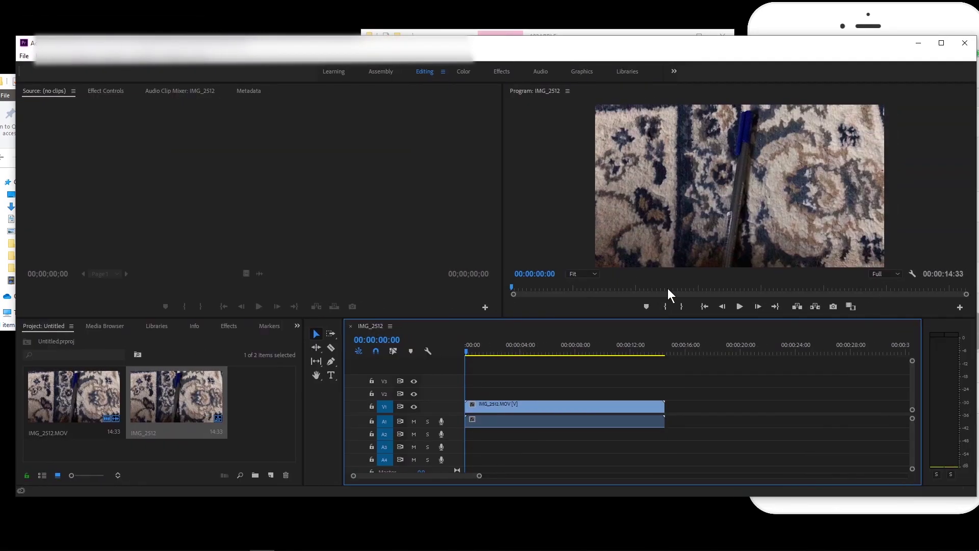
Play the IMG_2512 sequence, resuming from about seven seconds, to confirm the footage plays.
left_click(739, 306)
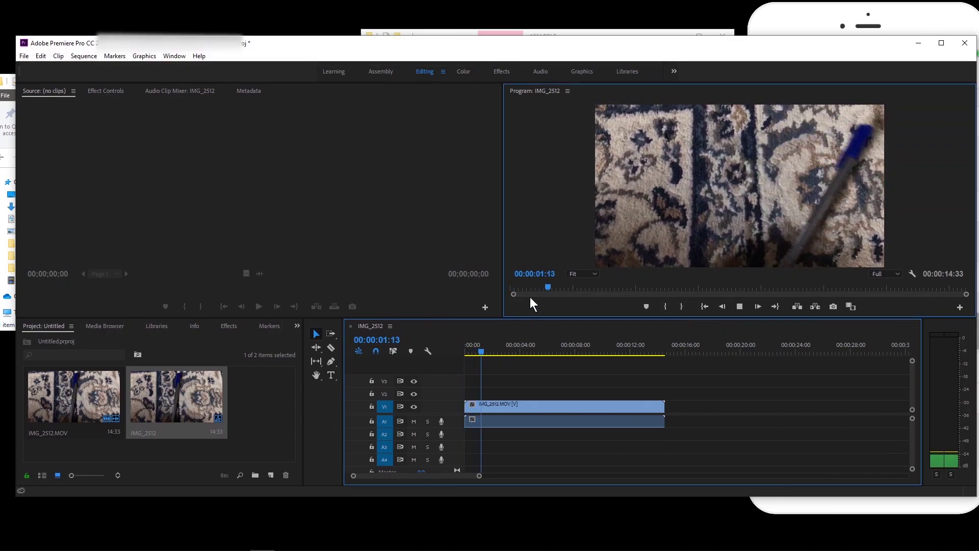
left_click(740, 306)
left_click_drag(570, 288, 735, 286)
left_click(740, 307)
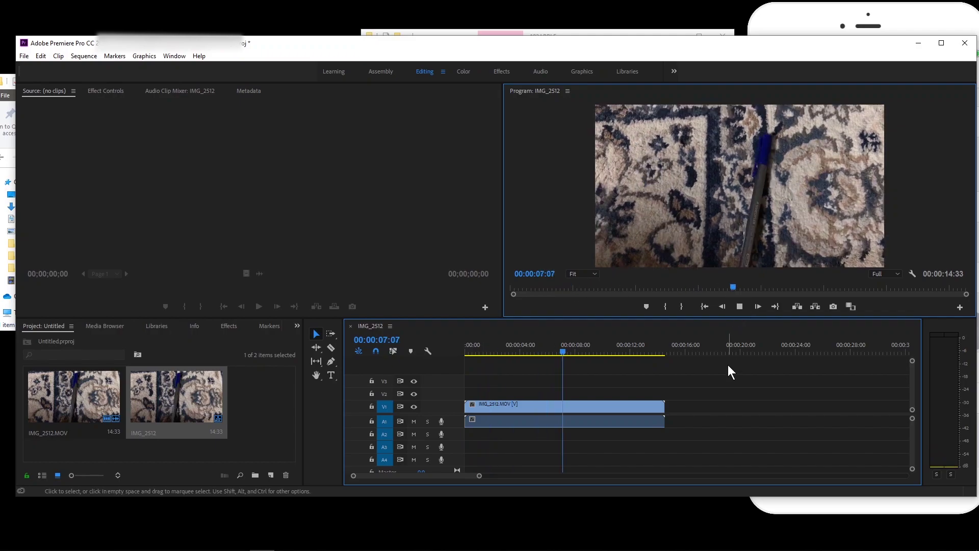
left_click(742, 306)
left_click_drag(574, 42, 644, 317)
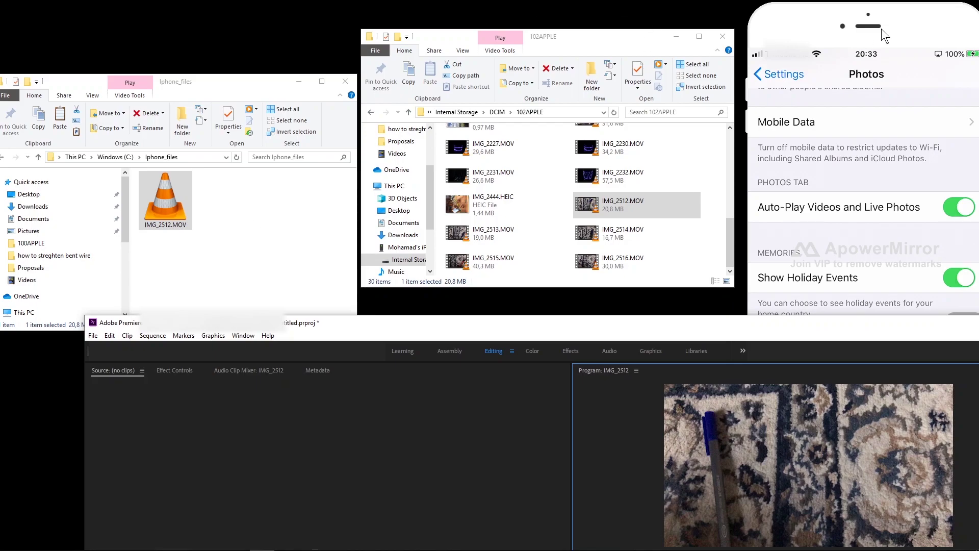
Change the mirrored iPhone's Camera Formats from High Efficiency to Most Compatible.
left_click(876, 17)
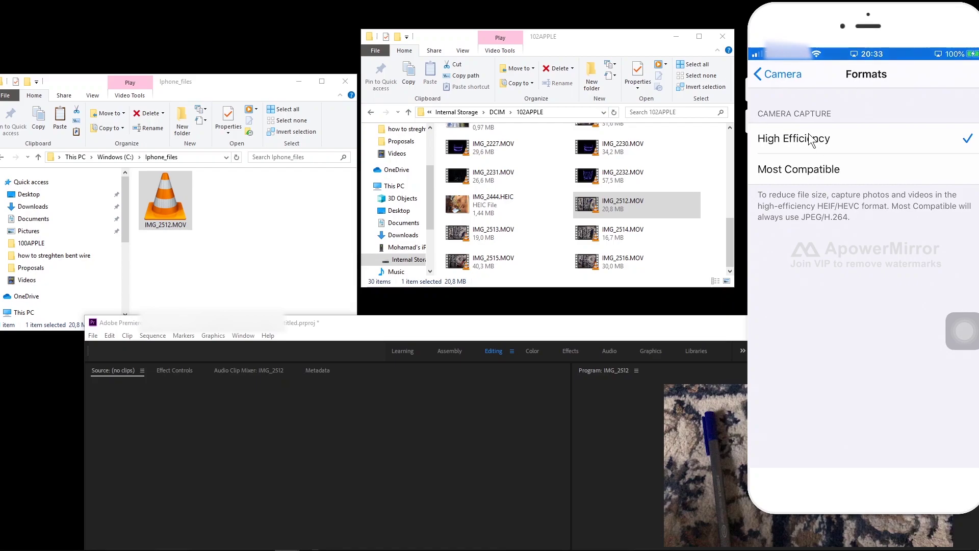
left_click(799, 178)
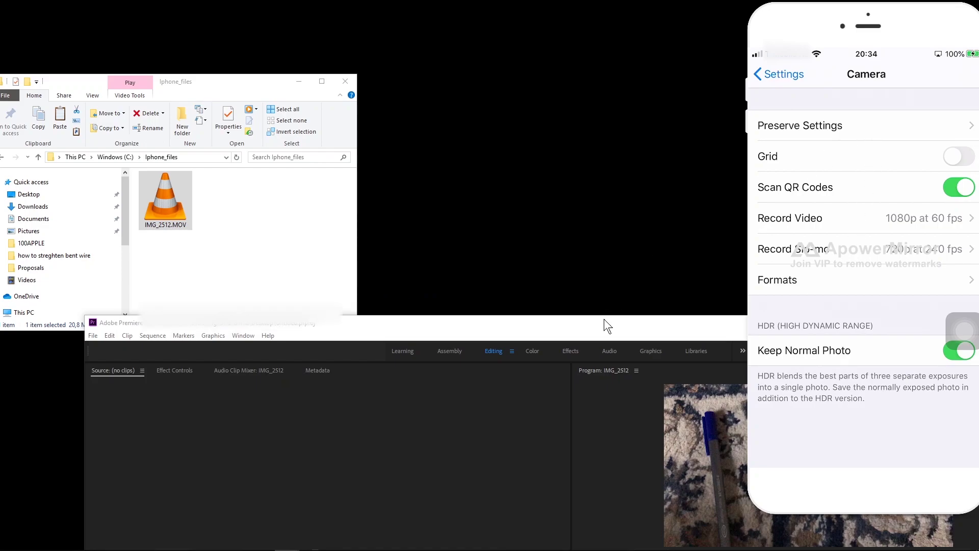
Delete the two existing clips from the Premiere project.
left_click_drag(559, 307, 732, 118)
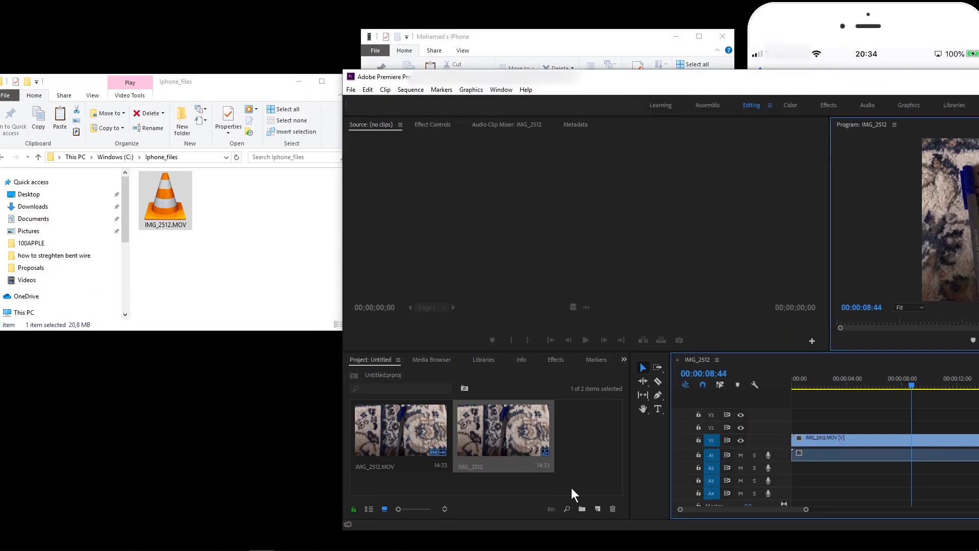
left_click_drag(573, 494, 389, 435)
key("Delete")
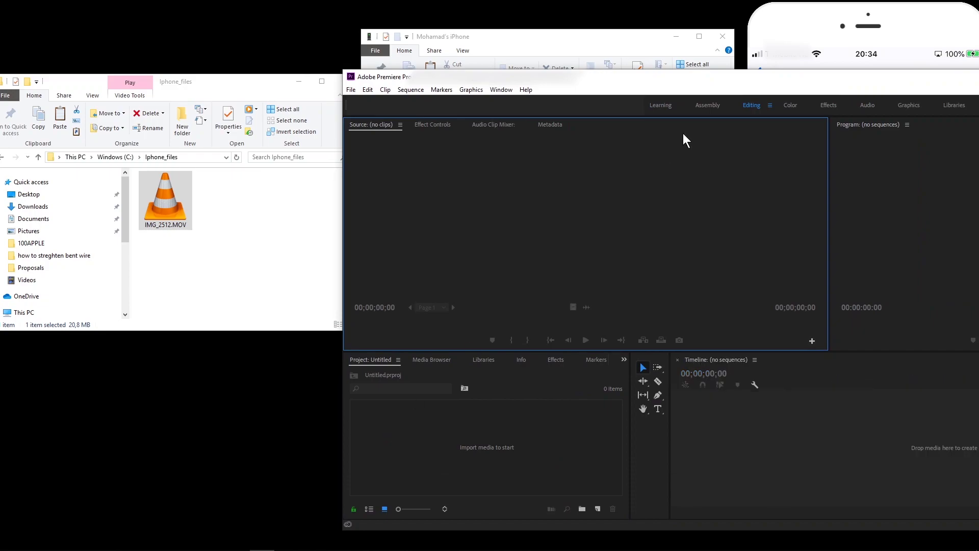
Reopen the iPhone's DCIM > 102APPLE folder and copy IMG_2515.MOV and IMG_2516.MOV into Iphone_files.
left_click(597, 57)
double_click(509, 148)
double_click(462, 140)
double_click(541, 172)
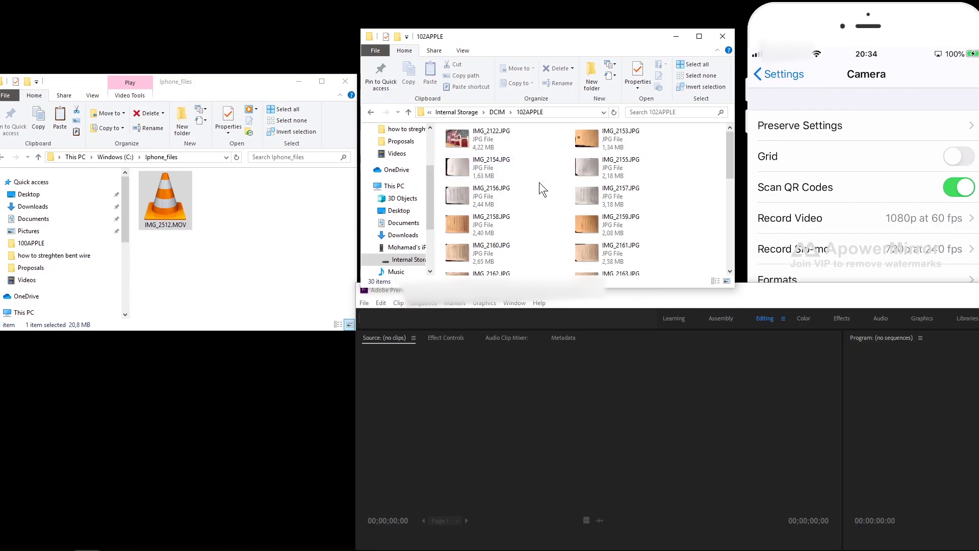
left_click_drag(730, 158, 731, 242)
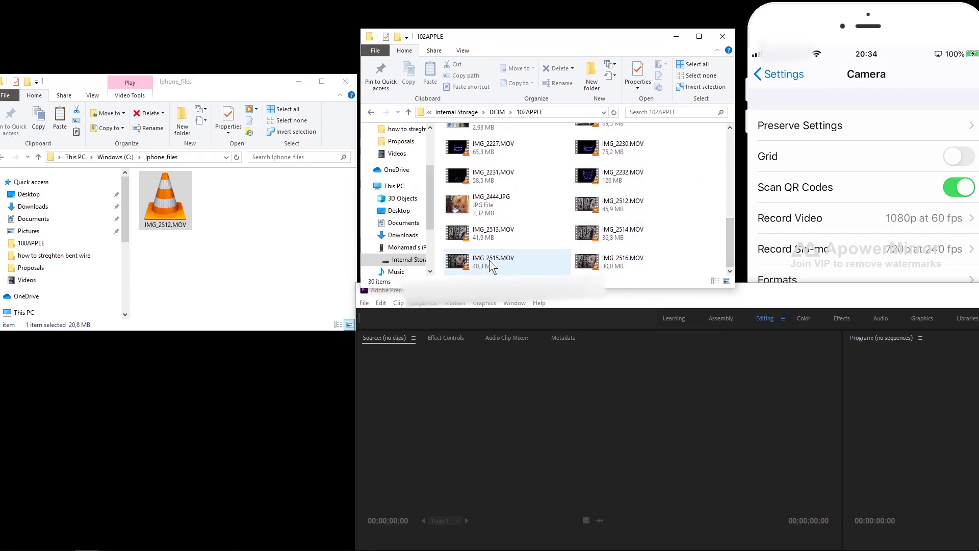
left_click(626, 271)
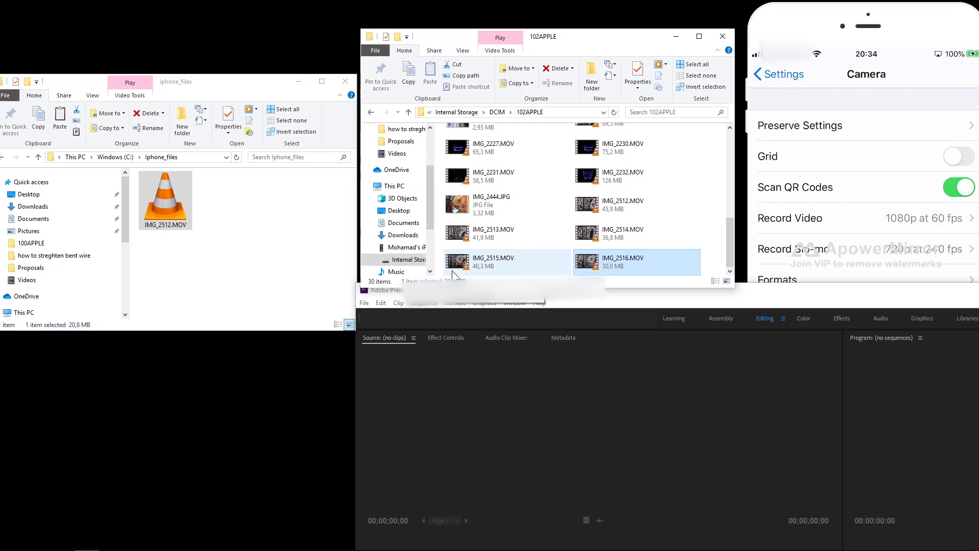
left_click_drag(467, 261, 252, 267)
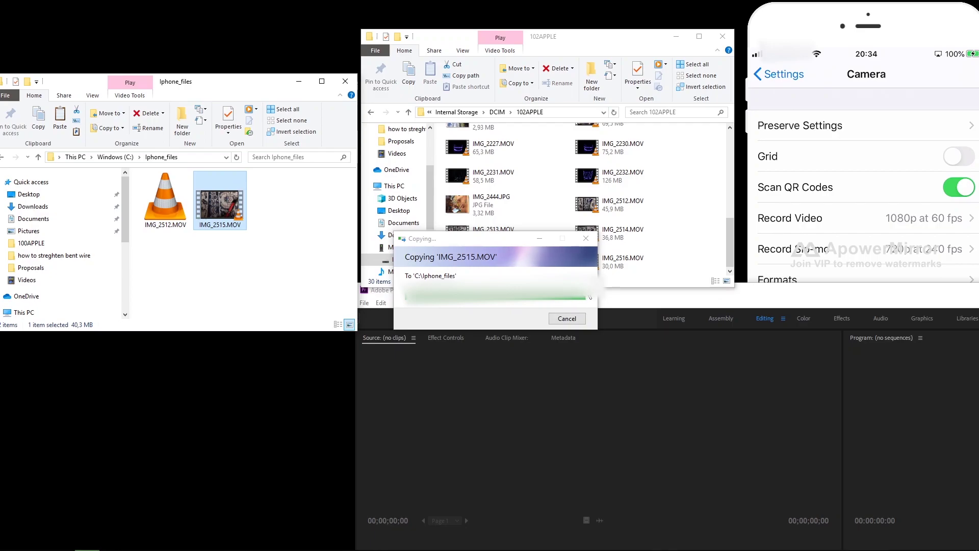
left_click_drag(610, 264, 267, 273)
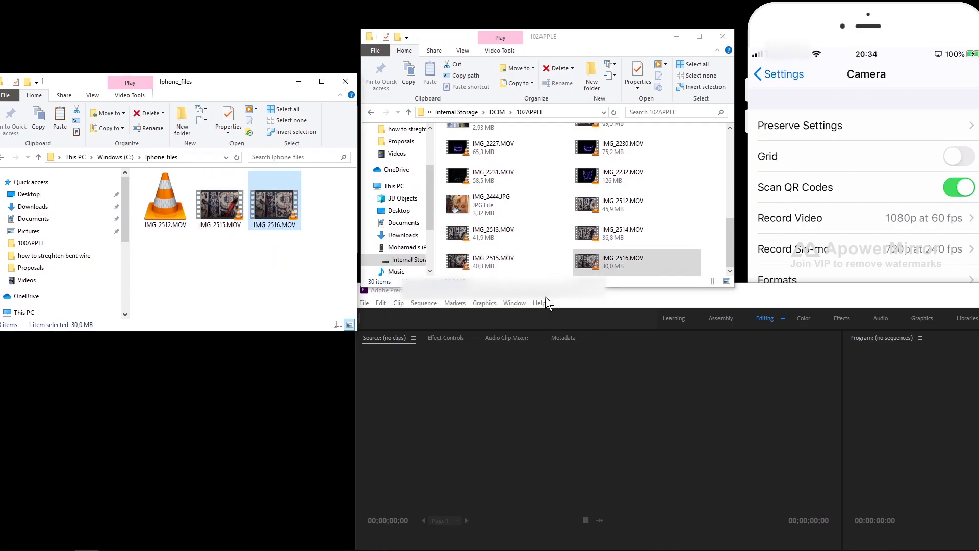
Import IMG_2515.MOV into the Premiere project.
left_click_drag(754, 298, 776, 103)
double_click(776, 103)
double_click(707, 7)
left_click_drag(206, 200, 507, 462)
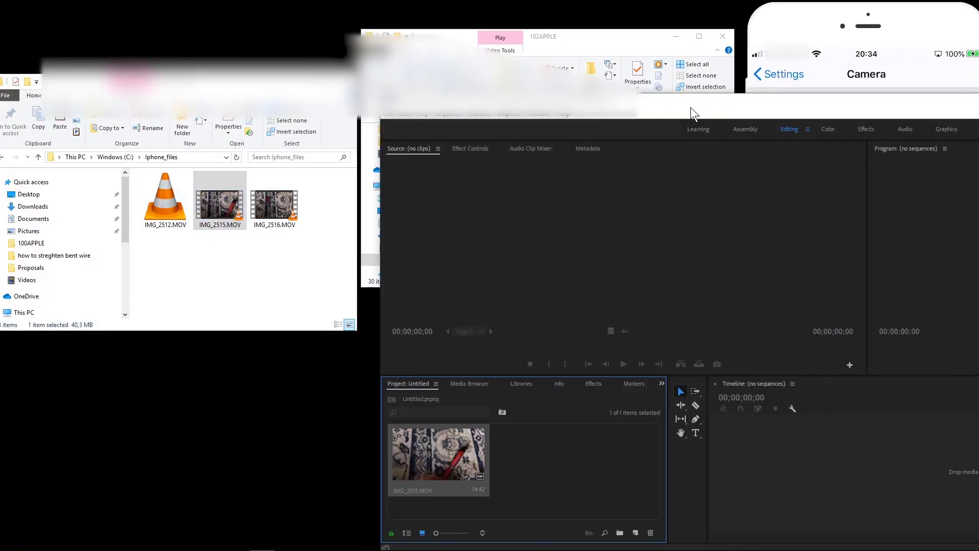
Put IMG_2515.MOV into a new sequence, play it from 00:00:03:59, then move Premiere aside.
double_click(691, 102)
left_click_drag(289, 427, 692, 492)
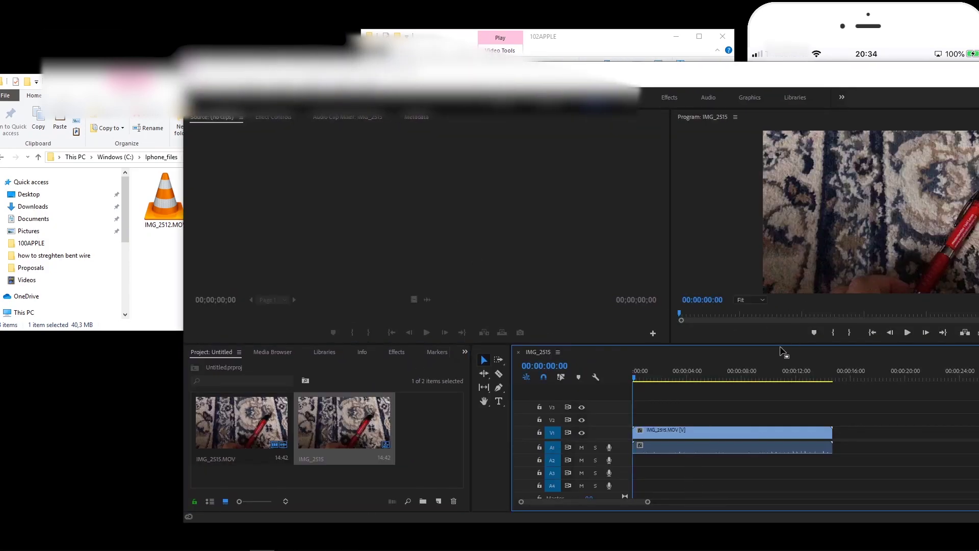
left_click(905, 332)
left_click_drag(793, 71, 608, 71)
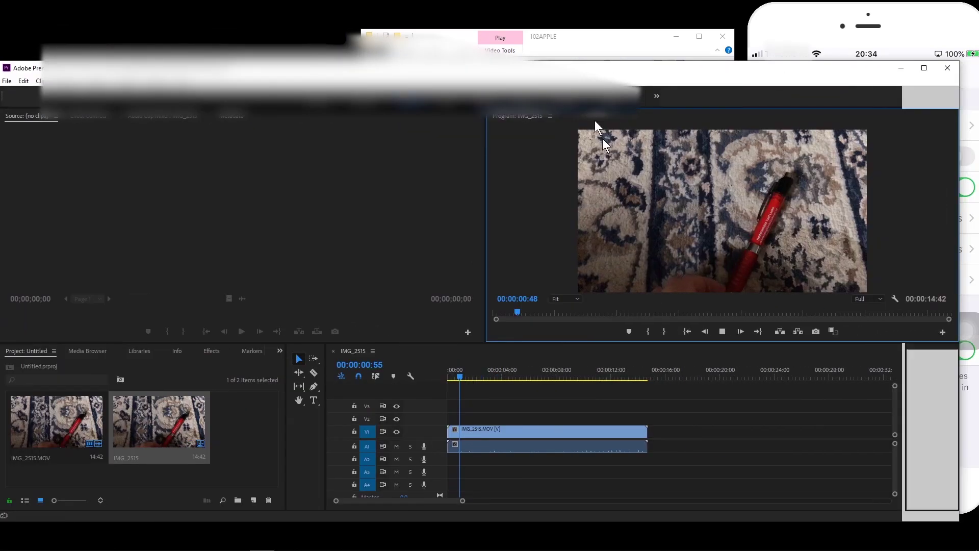
left_click_drag(553, 317, 610, 313)
left_click(729, 335)
left_click(722, 331)
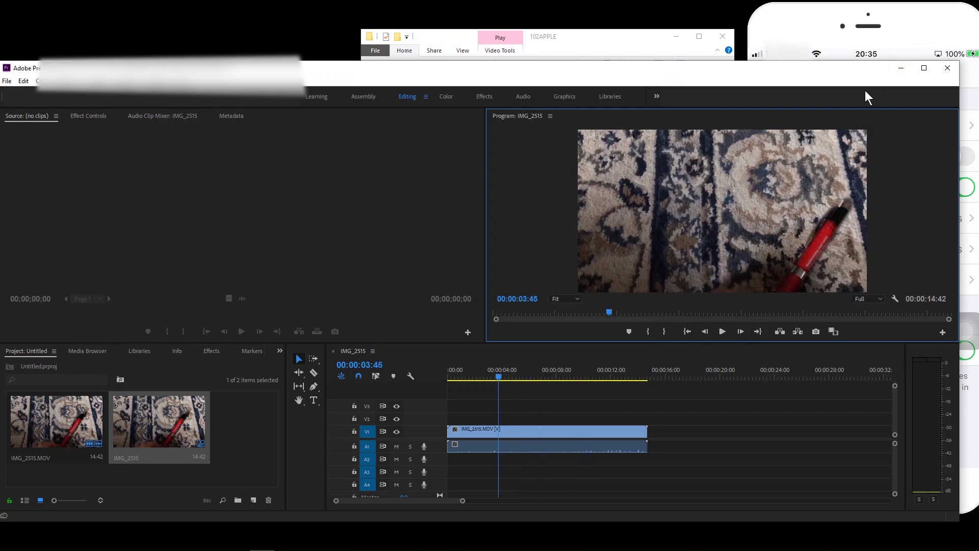
left_click(907, 82)
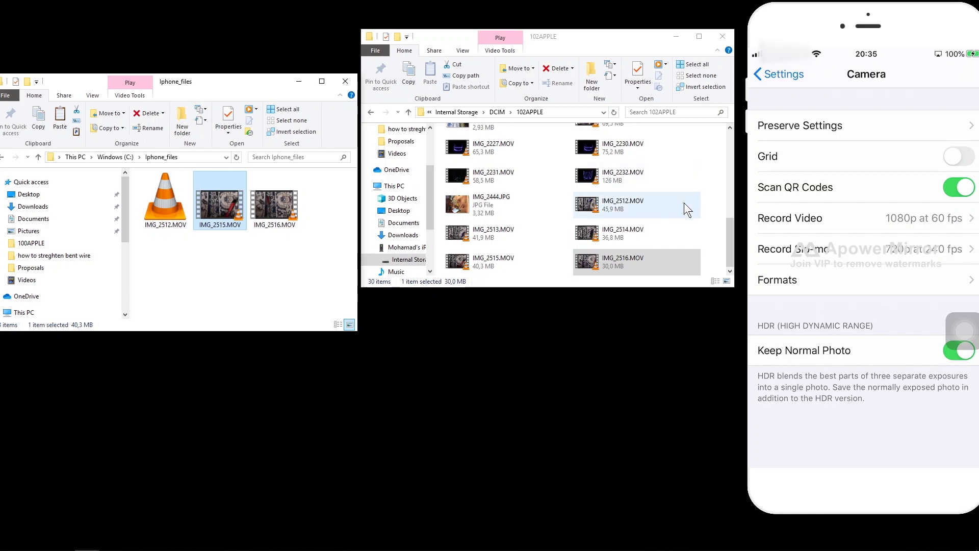
left_click(166, 207)
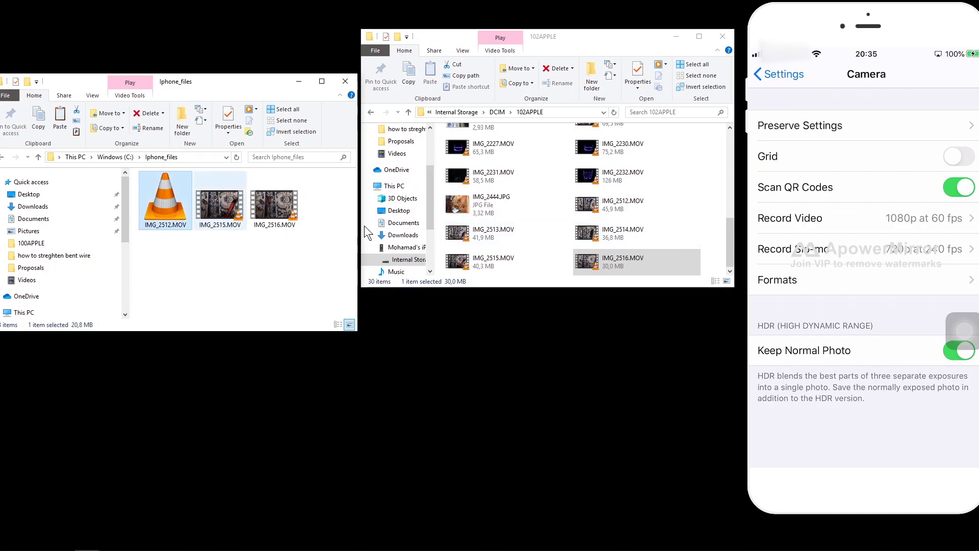
left_click(622, 203)
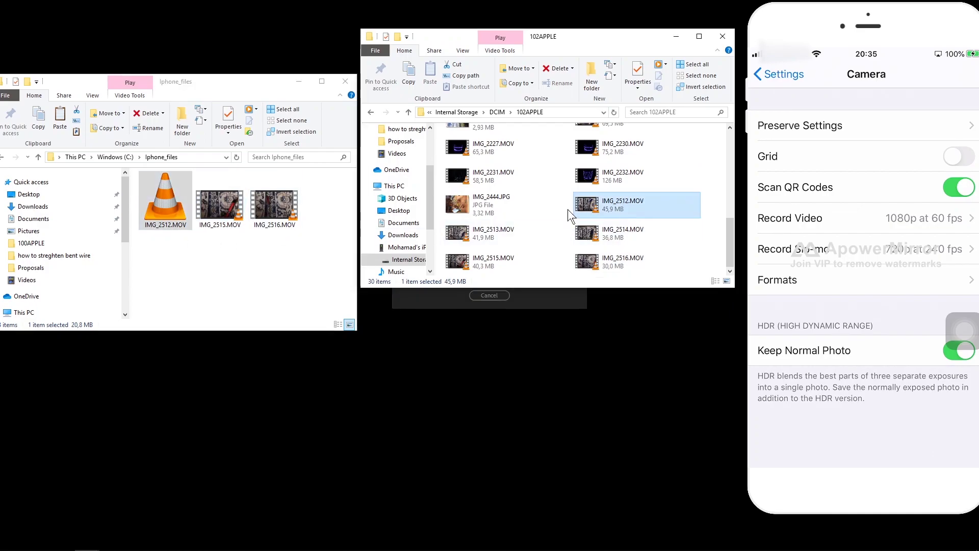
right_click(173, 219)
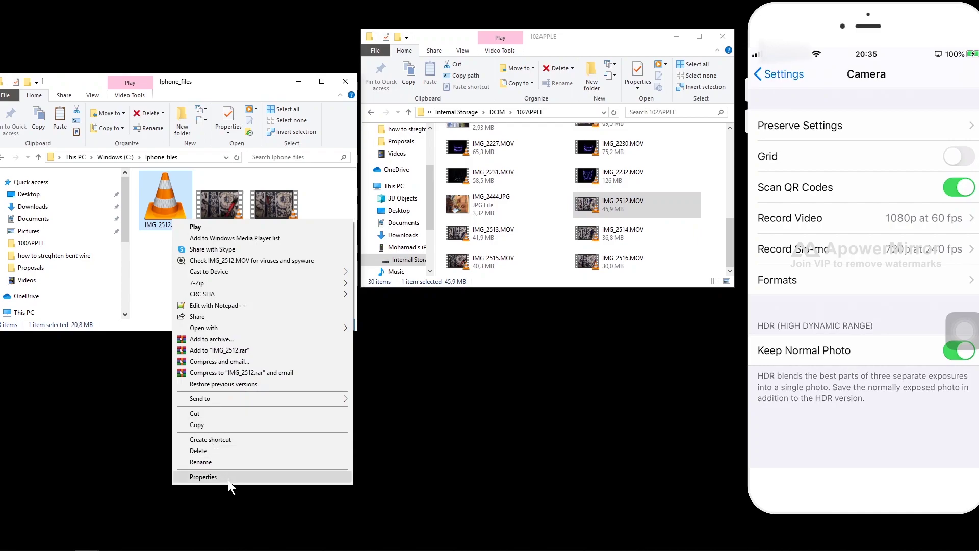
left_click(228, 478)
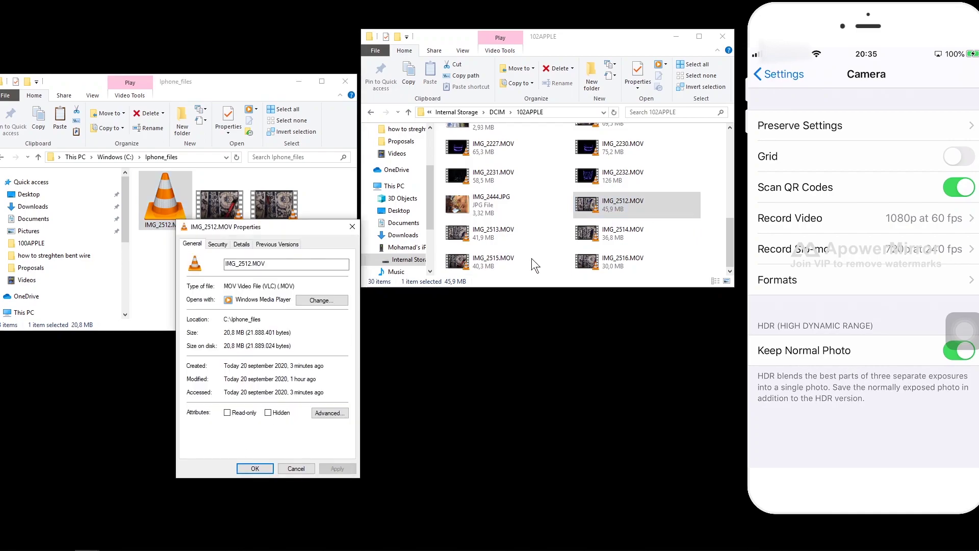
left_click(255, 468)
right_click(175, 223)
Rename the copy to IMG_2512_1.MOV and retry copying IMG_2512.MOV from 102APPLE, which errors.
left_click(217, 464)
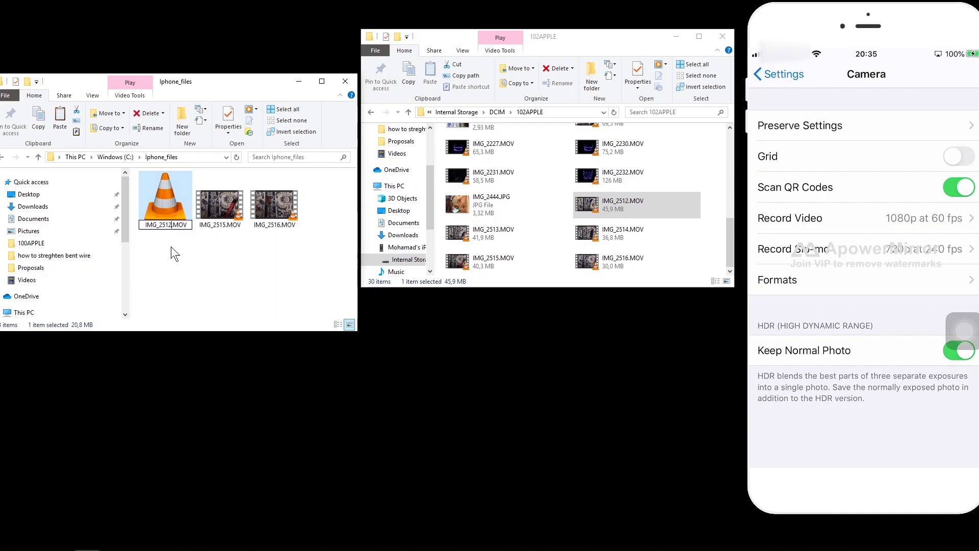
type("_1")
left_click(221, 256)
left_click_drag(613, 215, 254, 285)
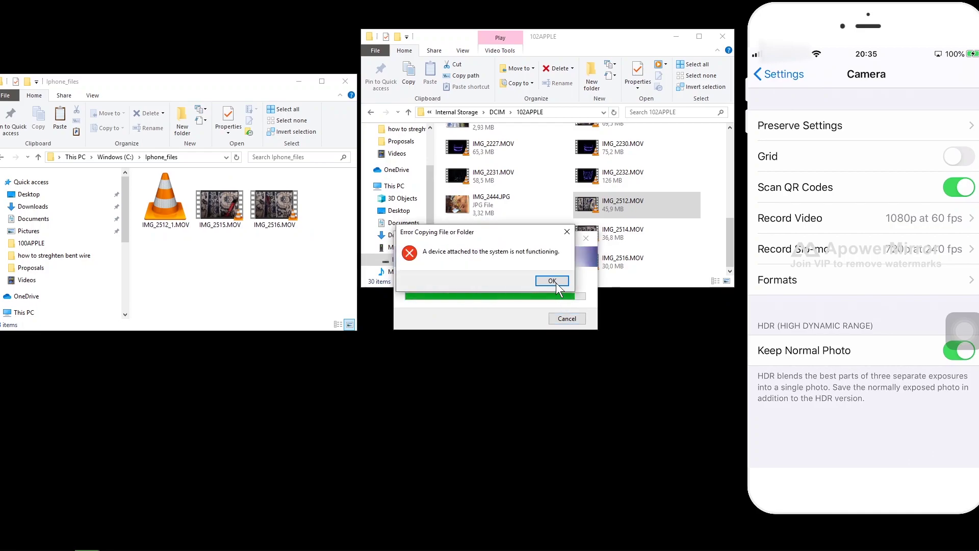
Dismiss the Error Copying File dialog and exit ApowerMirror completely.
left_click(556, 283)
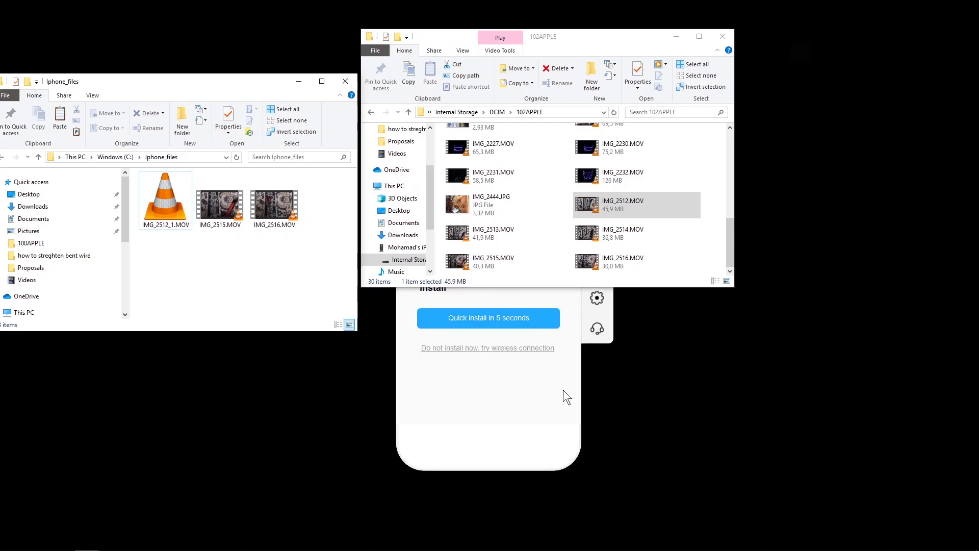
left_click(547, 408)
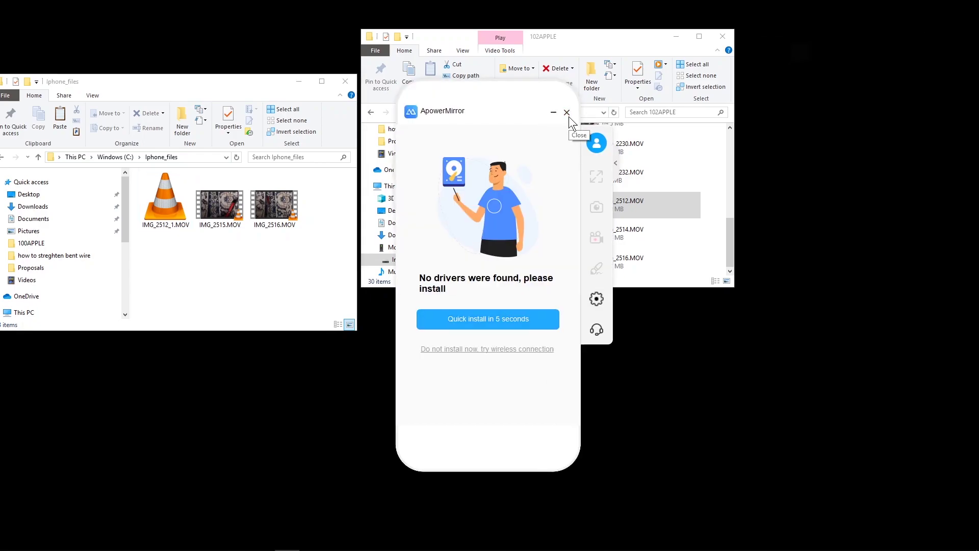
left_click(567, 113)
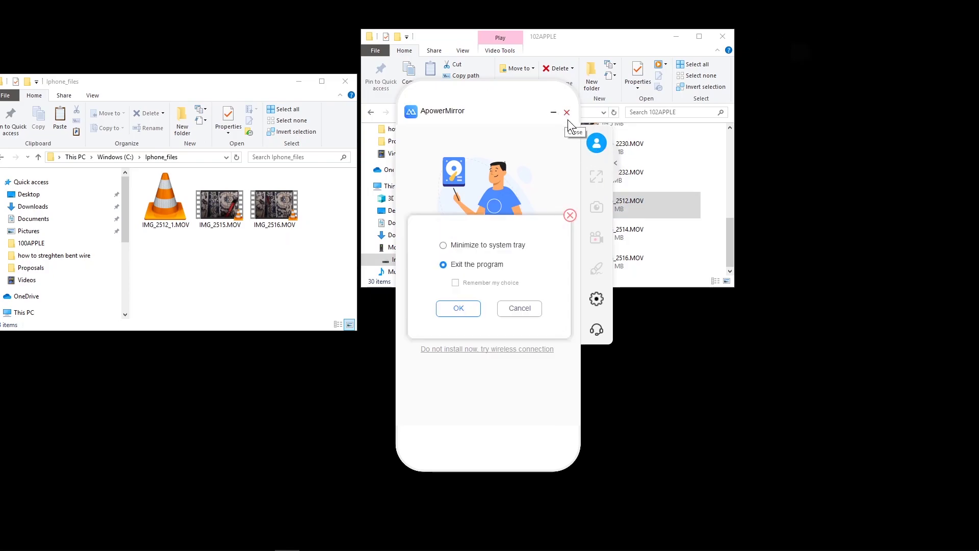
left_click(465, 308)
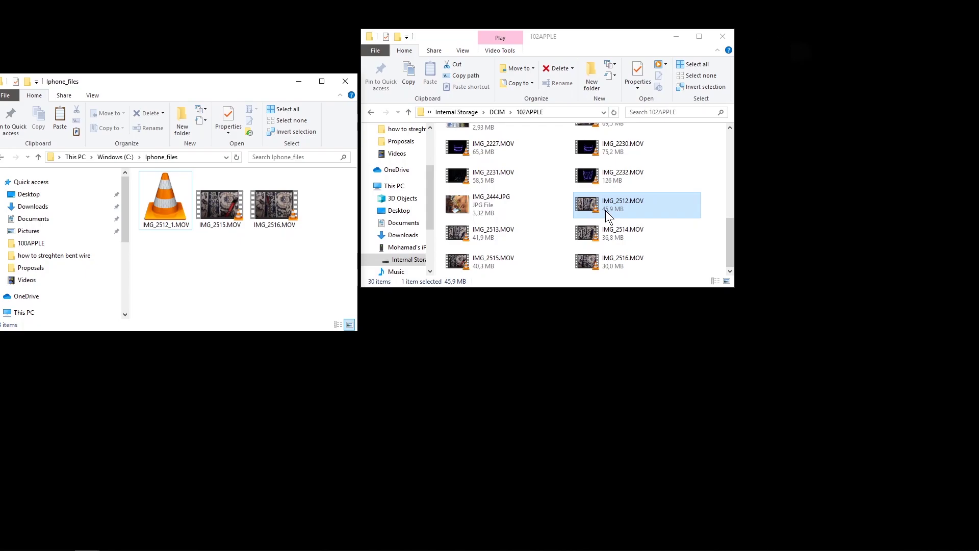
Close the 102APPLE window, then reopen the iPhone's Internal Storage > DCIM > 102APPLE and scroll down.
key("alt+F4")
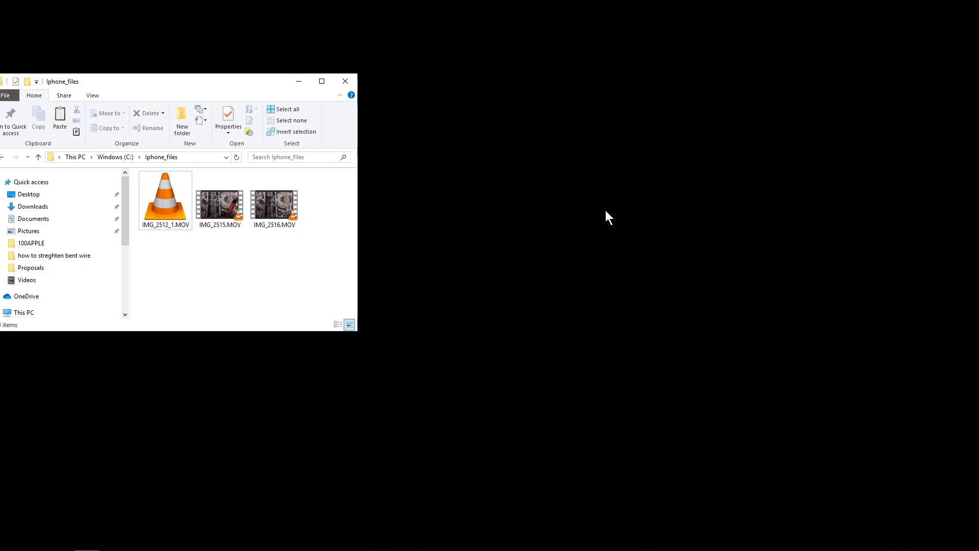
left_click(606, 211)
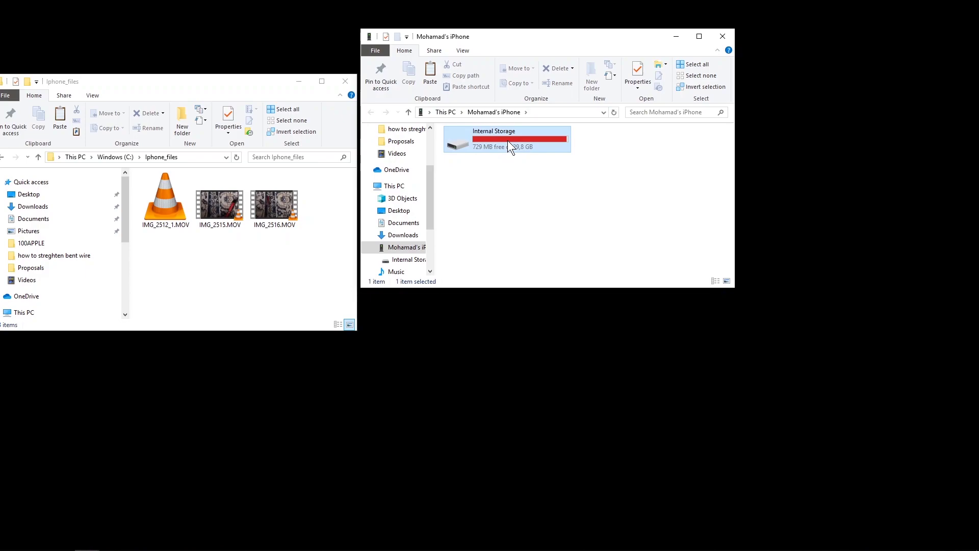
double_click(506, 139)
double_click(479, 139)
double_click(496, 169)
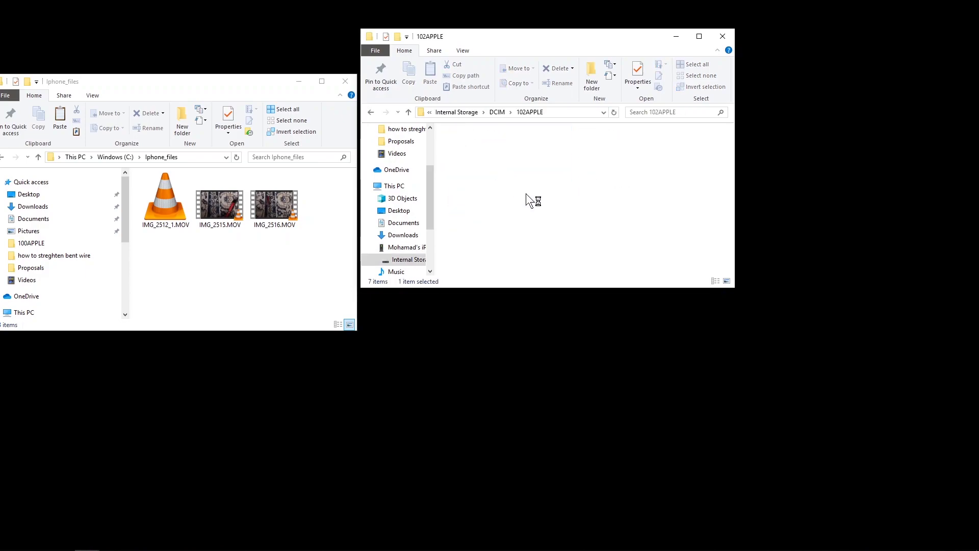
scroll(538, 209, "down", 5)
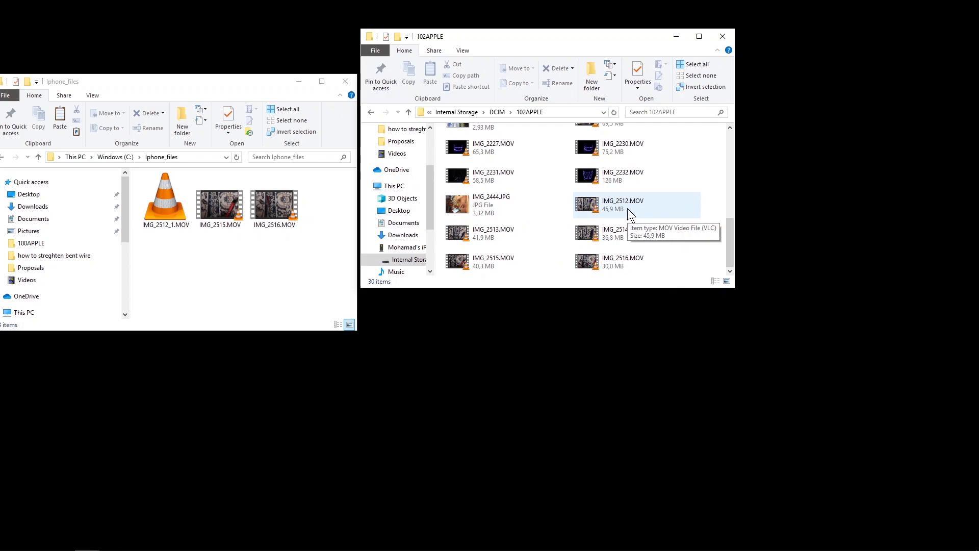
Check IMG_2512_1.MOV's file details, then copy IMG_2512.MOV from the iPhone into Iphone_files again.
right_click(162, 203)
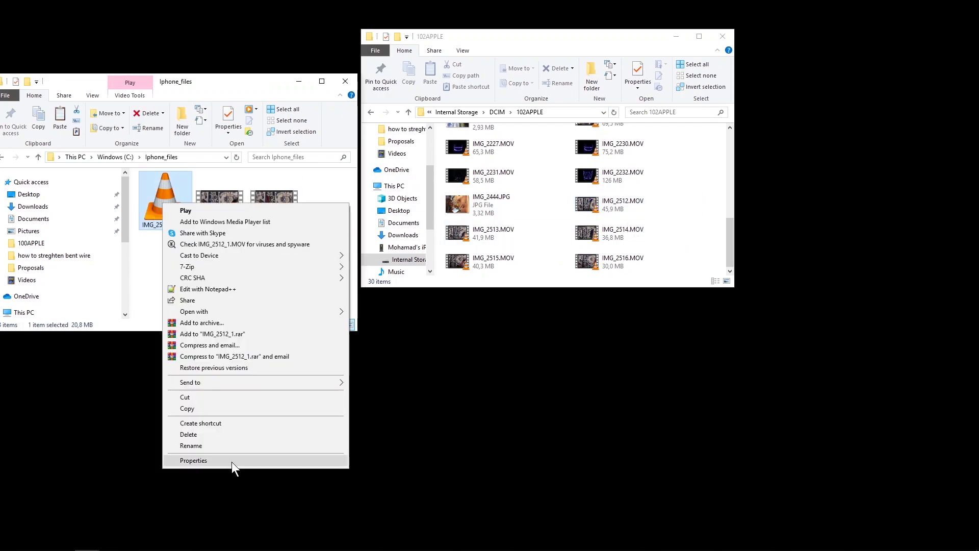
left_click(231, 461)
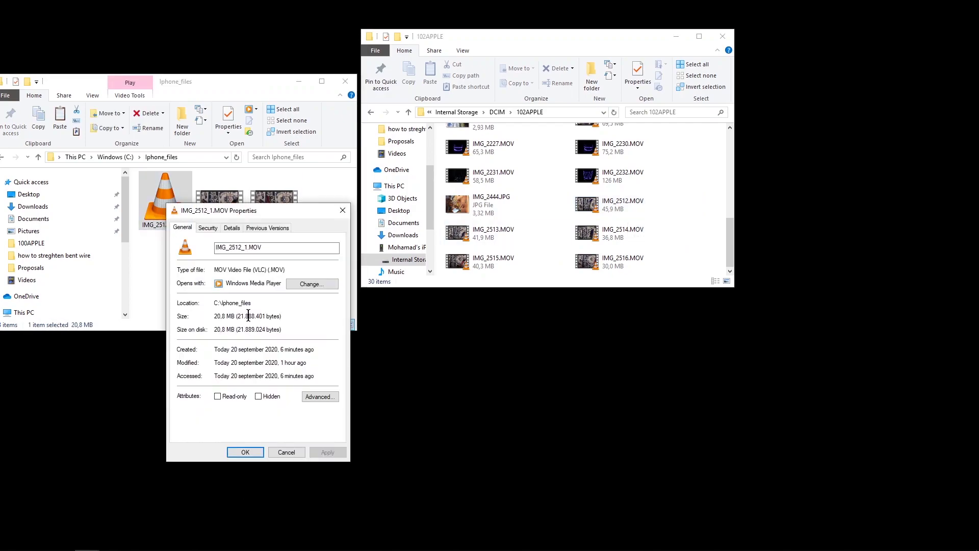
left_click(286, 451)
left_click_drag(577, 207, 271, 283)
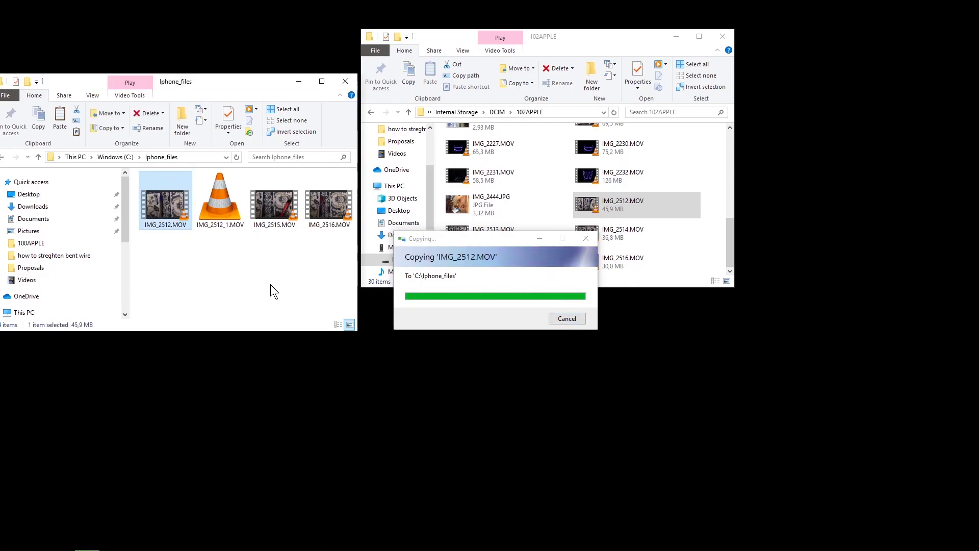
left_click(468, 233)
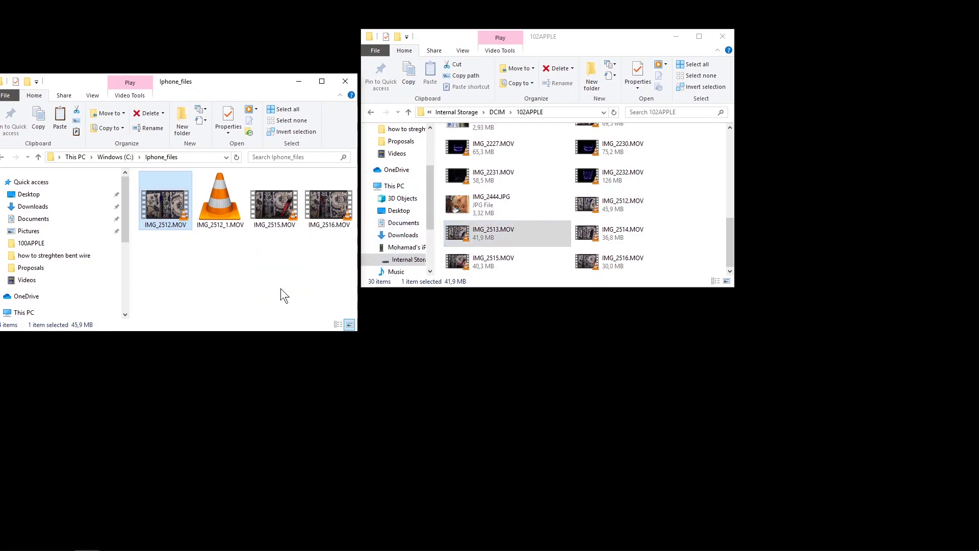
Paste IMG_2513.MOV into Iphone_files, then dismiss the device error and cancel the stalled copy.
key("ctrl+v")
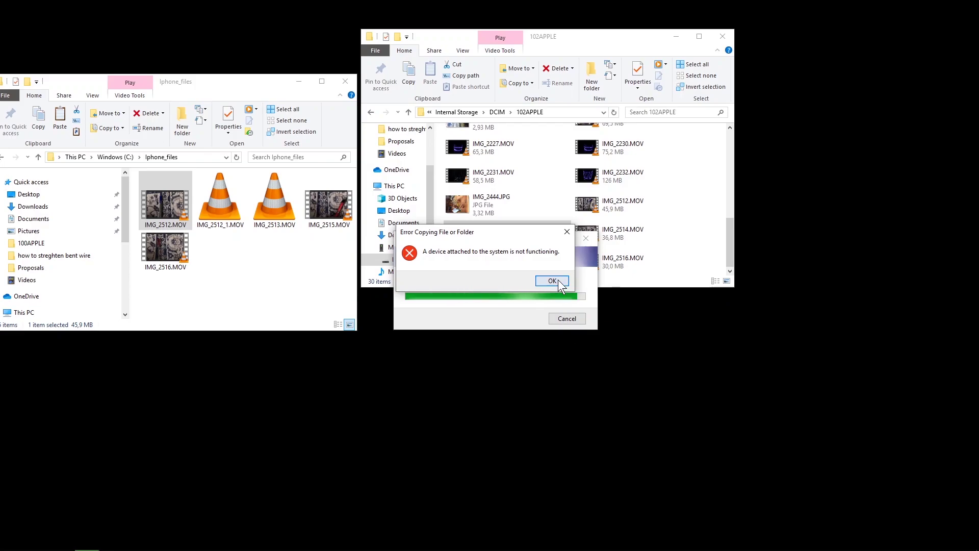
left_click(557, 279)
left_click(573, 321)
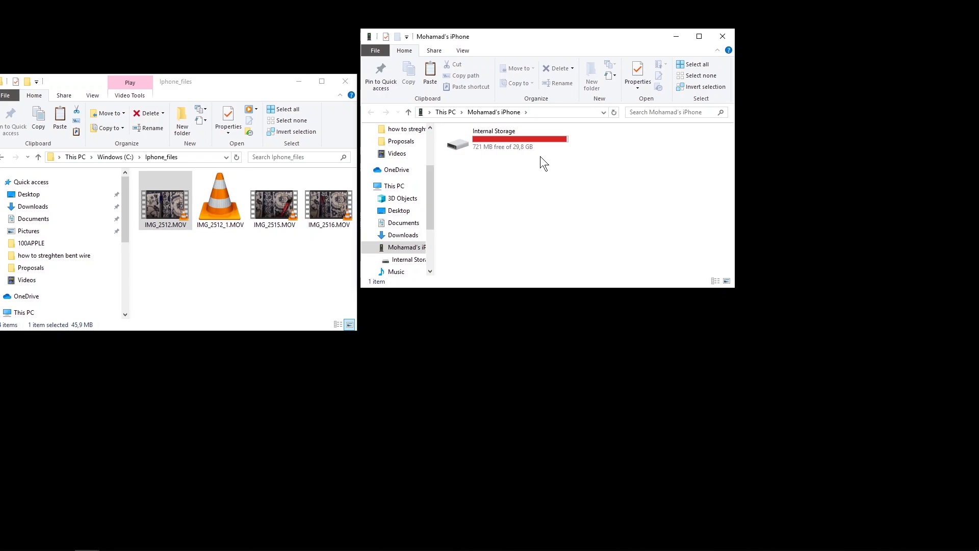
Browse to Internal Storage > DCIM > 102APPLE and copy IMG_2513.MOV into Iphone_files.
double_click(527, 139)
double_click(483, 137)
double_click(495, 167)
scroll(533, 212, "down", 5)
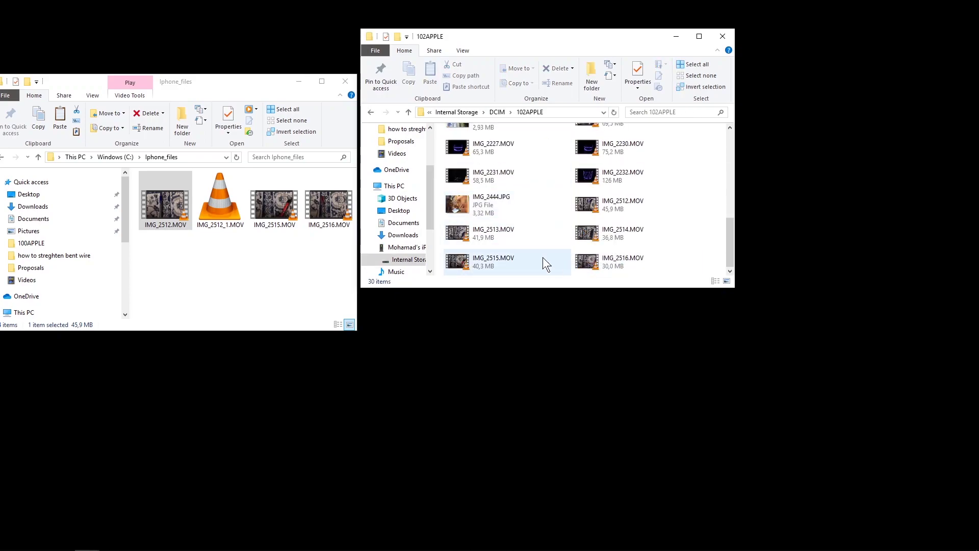
left_click_drag(510, 233, 257, 282)
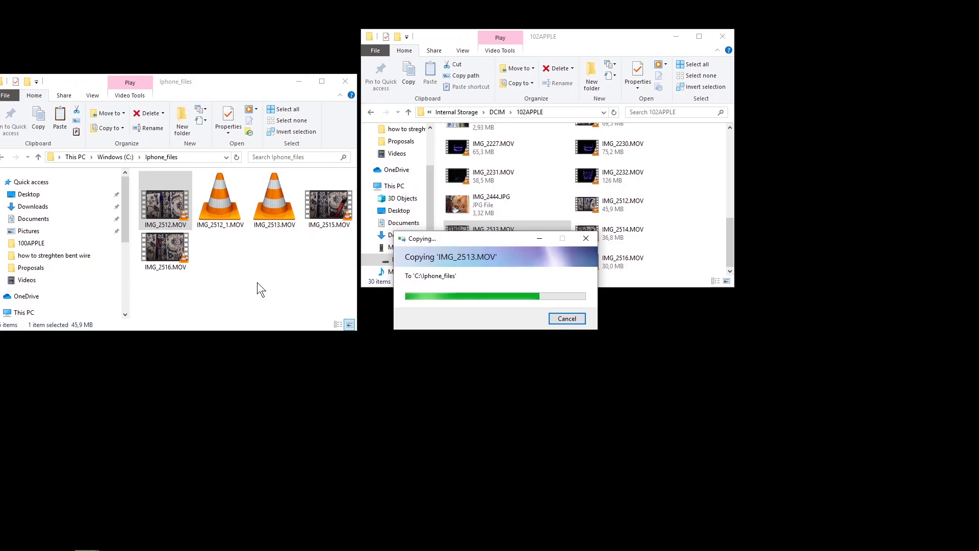
Attempt copying IMG_2514.MOV, then cancel the stalled copy and dismiss the device error.
left_click_drag(614, 244, 265, 280)
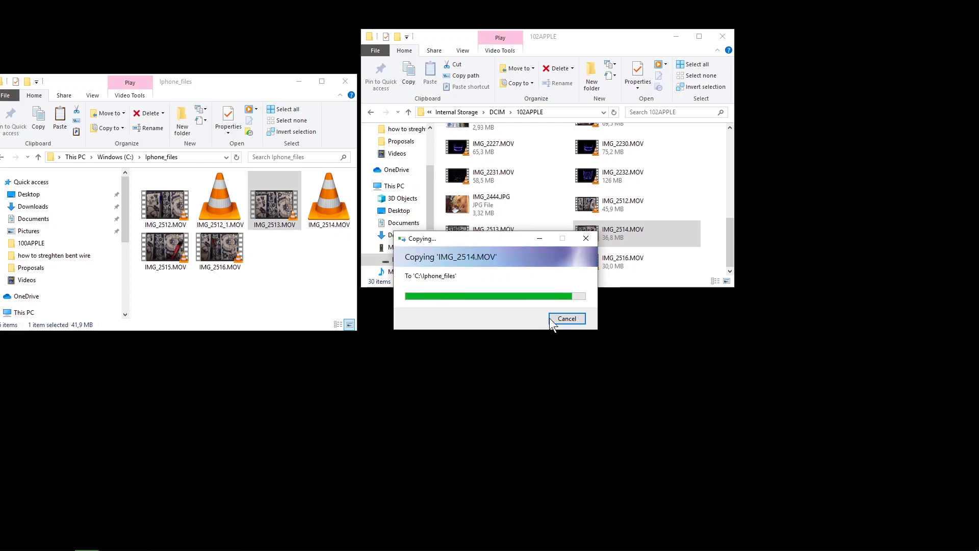
left_click(563, 317)
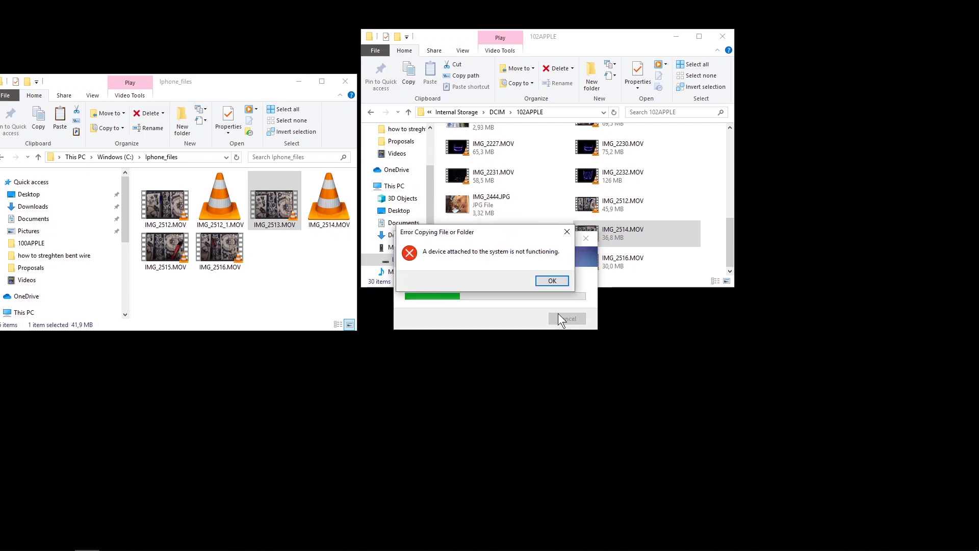
left_click(551, 279)
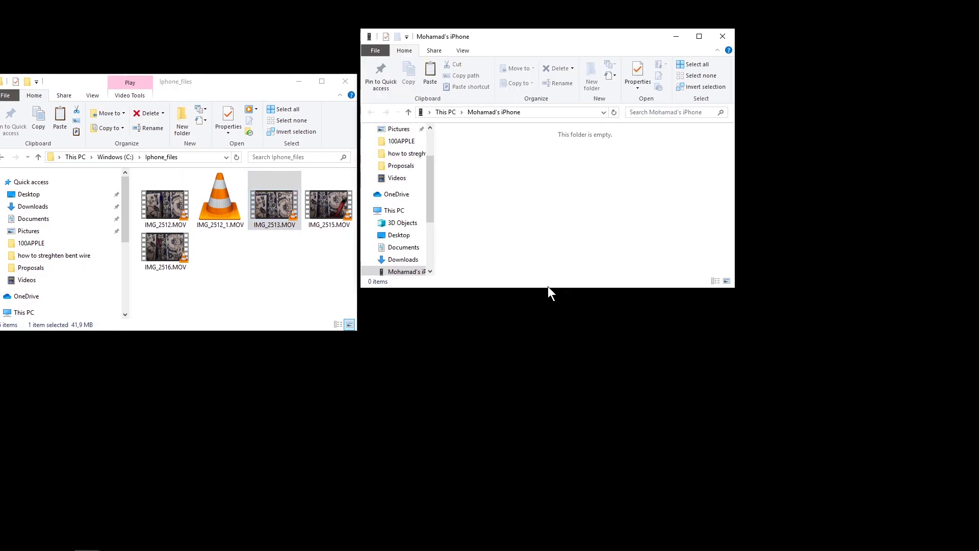
Reopen Internal Storage > DCIM > 102APPLE and copy IMG_2514.MOV into Iphone_files.
double_click(524, 149)
left_click(502, 138)
double_click(500, 136)
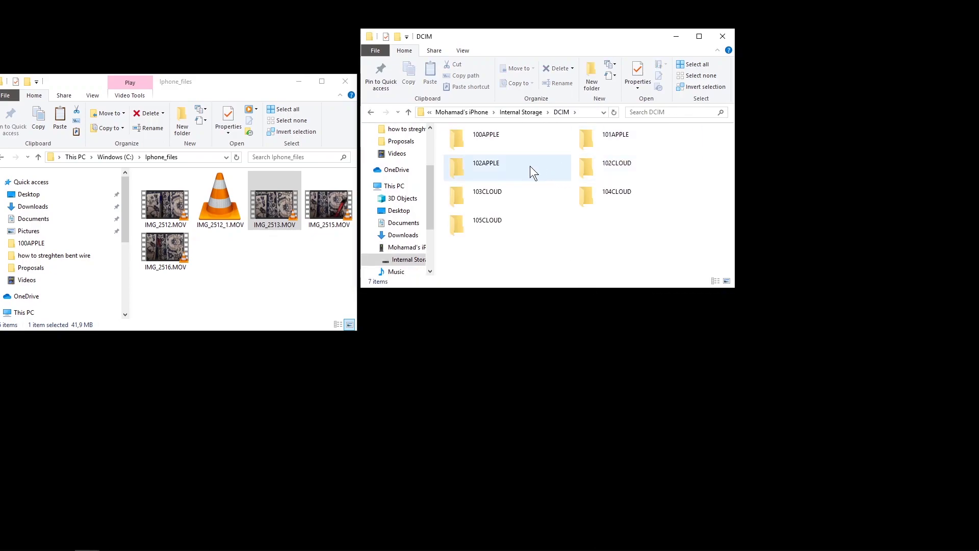
double_click(503, 170)
scroll(578, 190, "down", 2)
scroll(582, 197, "down", 5)
left_click_drag(687, 237, 303, 283)
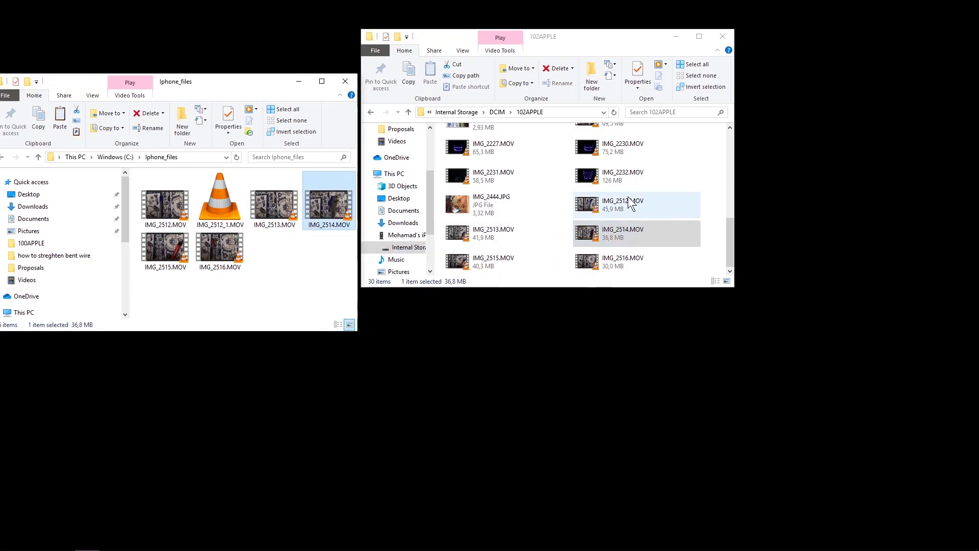
Copy IMG_2515.MOV to Iphone_files choosing Replace, dismiss the file-in-use error, and retry.
left_click(521, 268)
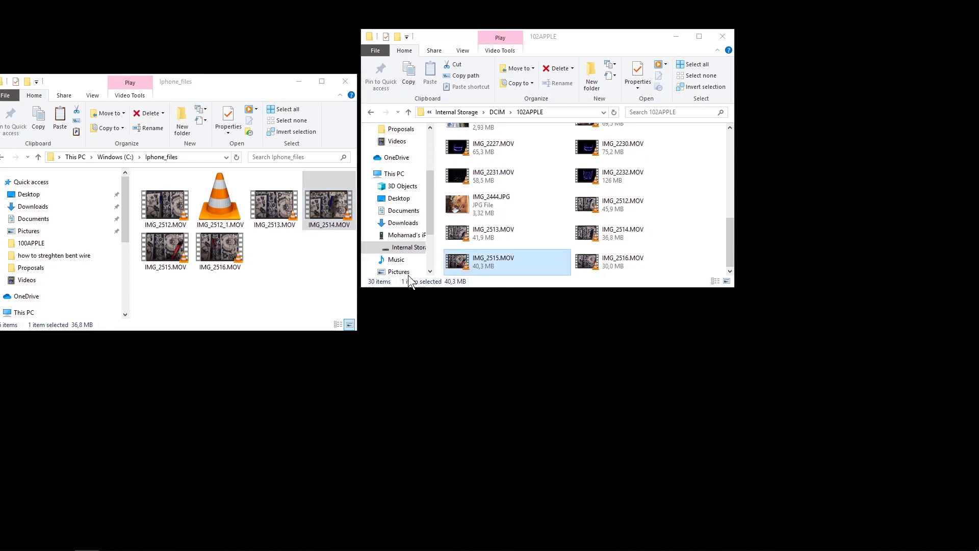
left_click_drag(432, 275, 311, 282)
left_click(403, 237)
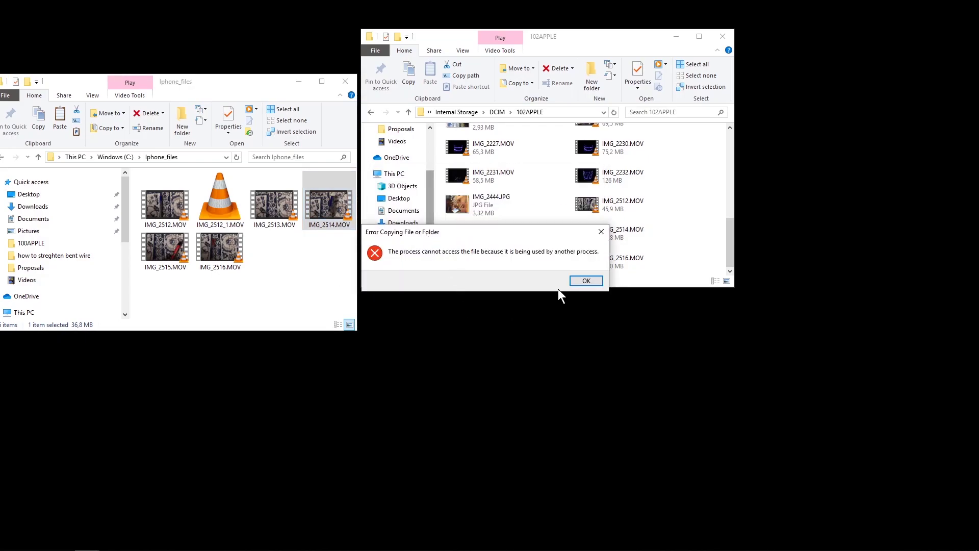
left_click(579, 284)
left_click_drag(467, 262, 307, 282)
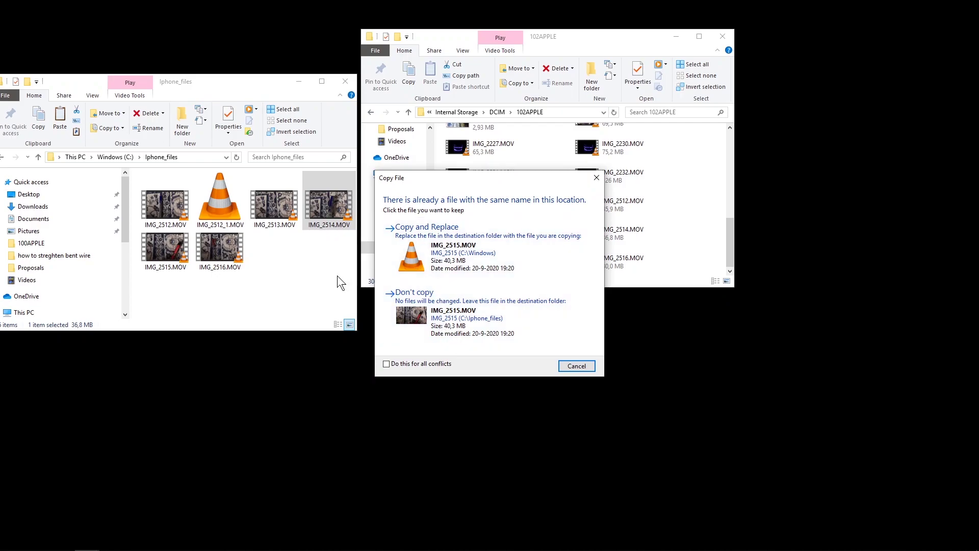
Delete the old IMG_2515.MOV and IMG_2516.MOV copies from Iphone_files, retrying for IMG_2515.
left_click(300, 287)
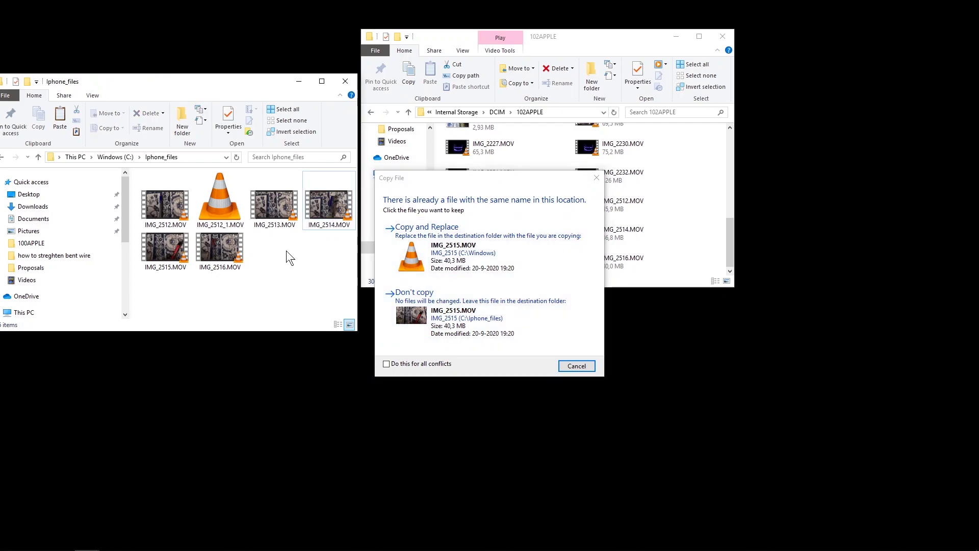
left_click(161, 252)
left_click_drag(261, 285, 163, 244)
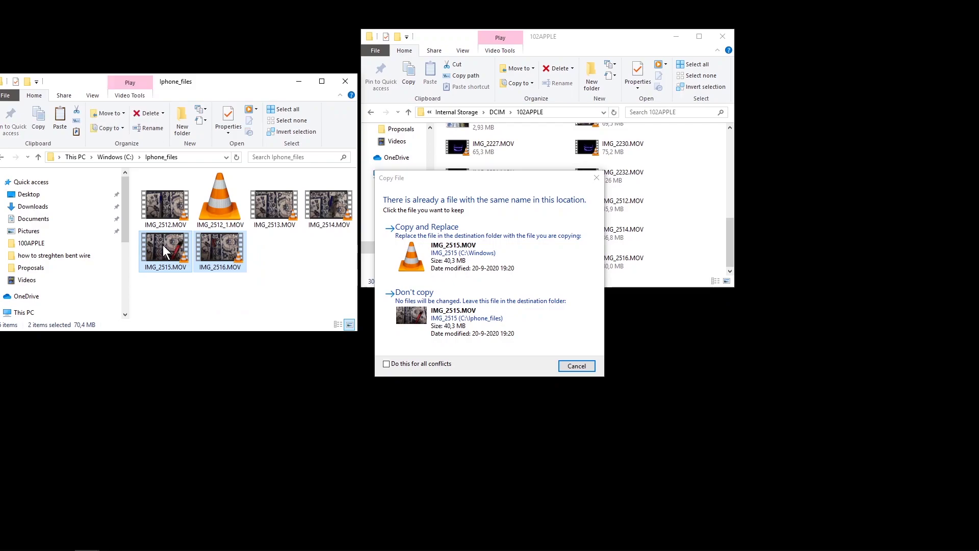
key("Delete")
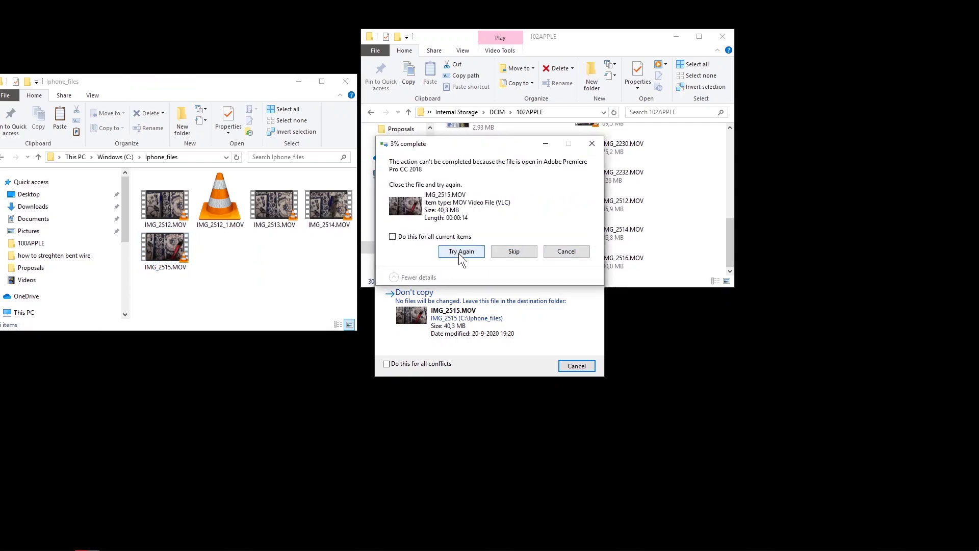
left_click(457, 253)
Remove the IMG_2515 clip and sequence from the Premiere project, close Premiere, and cancel both prompts.
left_click(261, 541)
left_click_drag(224, 482, 39, 418)
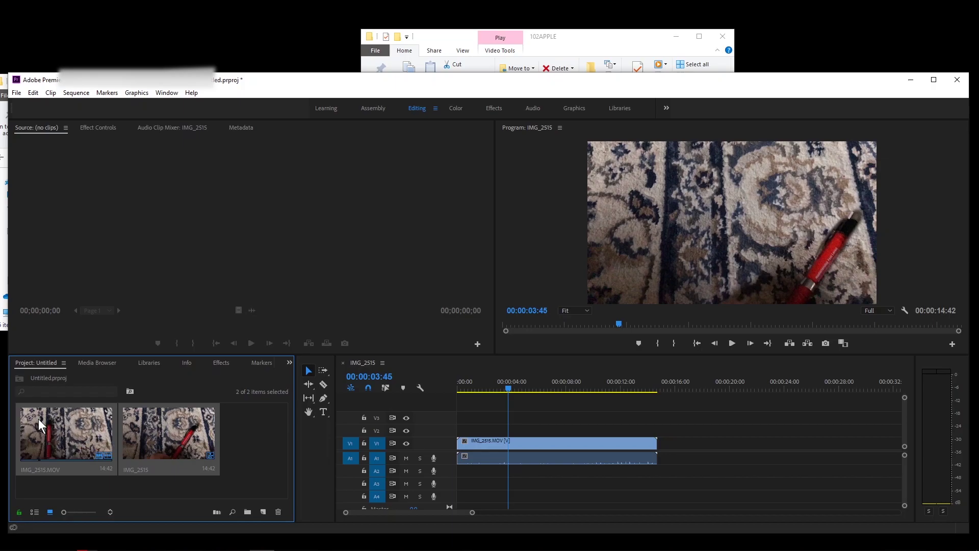
key("Delete")
left_click(957, 80)
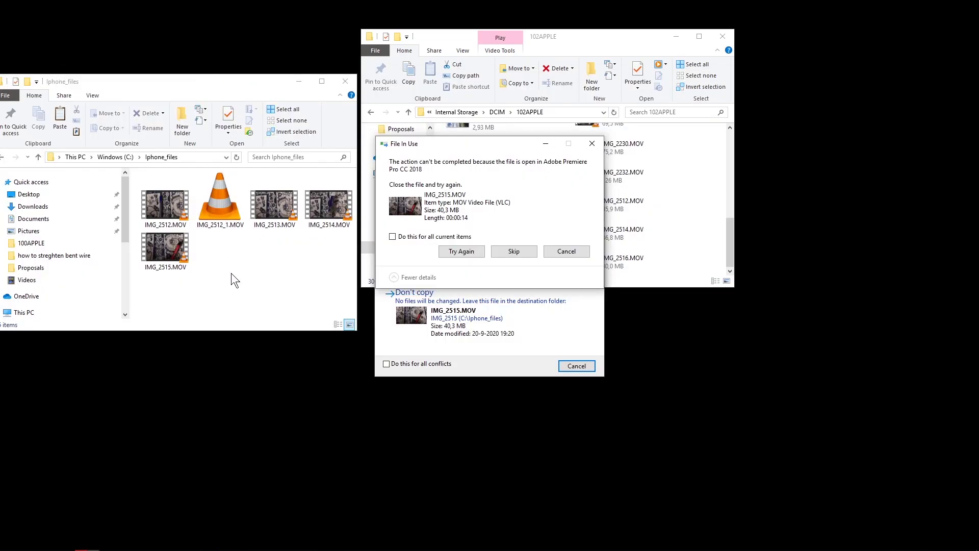
left_click(567, 365)
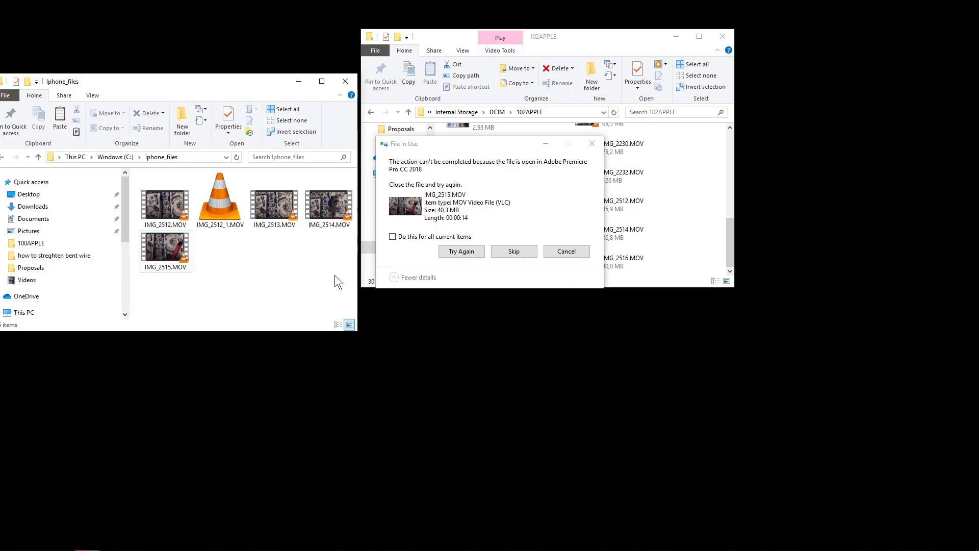
left_click(545, 253)
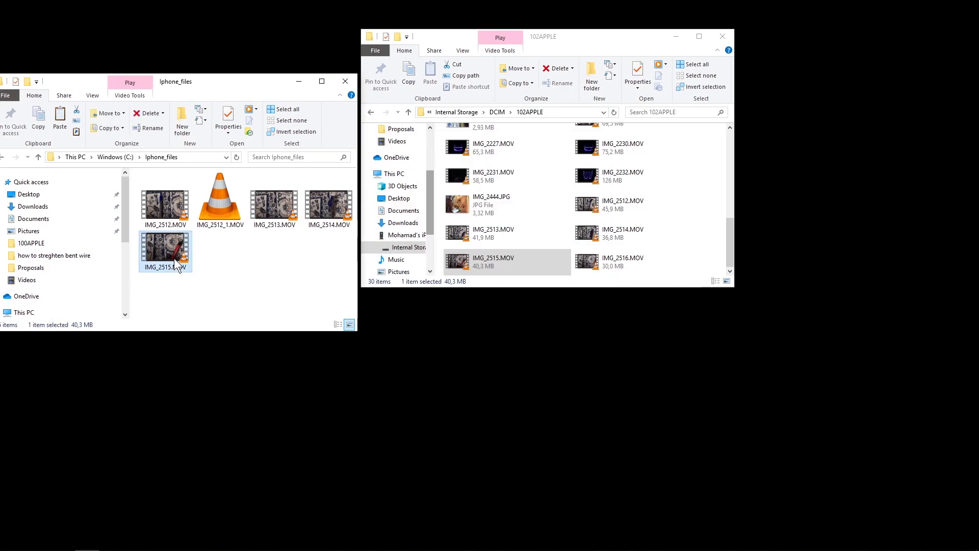
Drag IMG_2515.MOV and then IMG_2516.MOV from 102APPLE into Iphone_files.
left_click(481, 258)
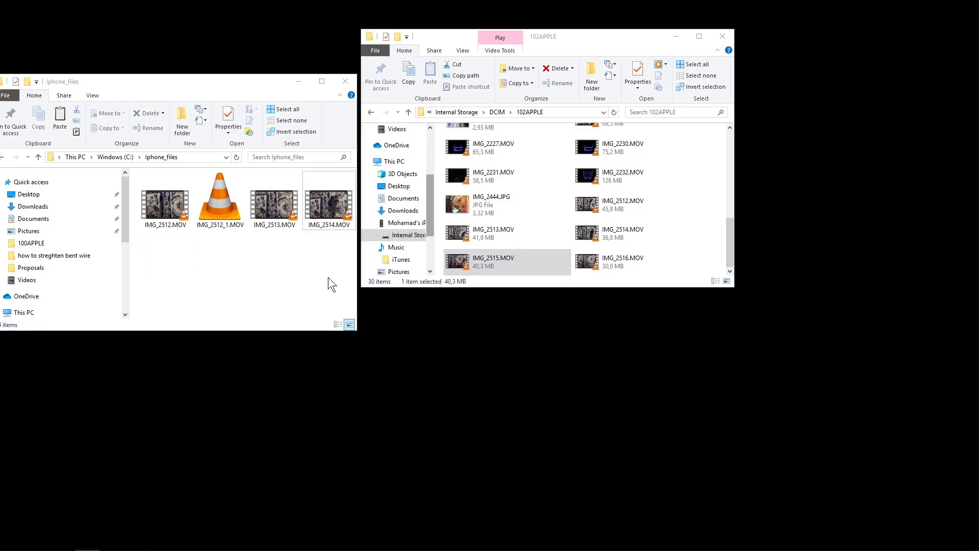
left_click_drag(464, 262, 274, 284)
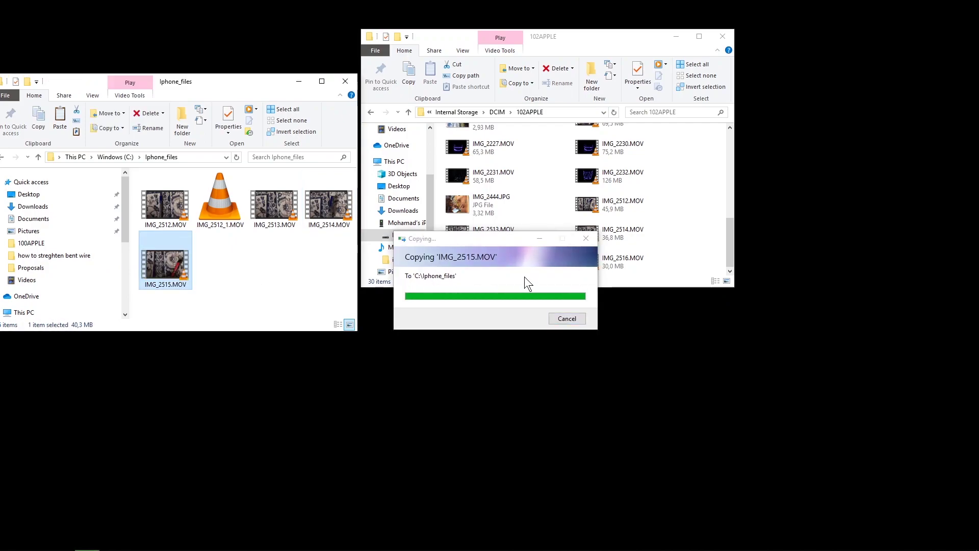
left_click_drag(599, 273, 271, 289)
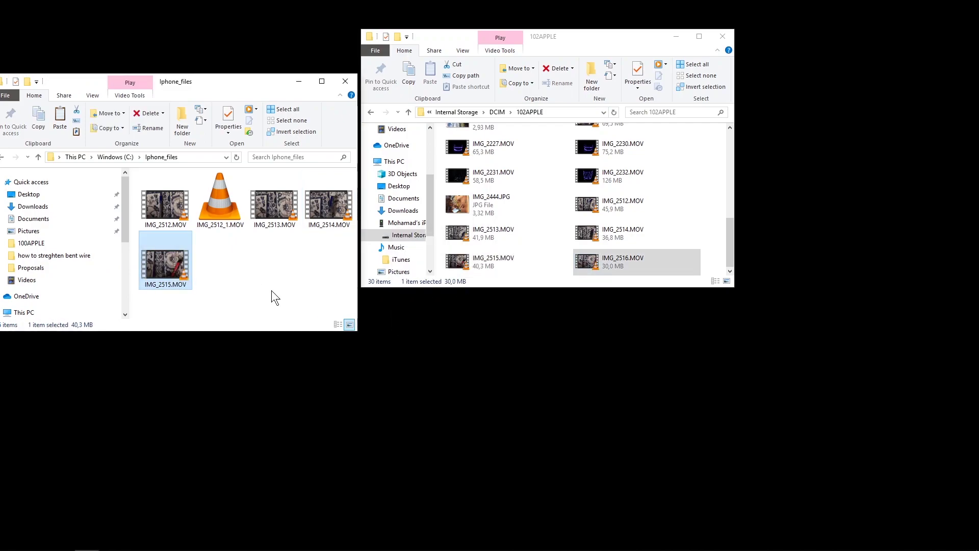